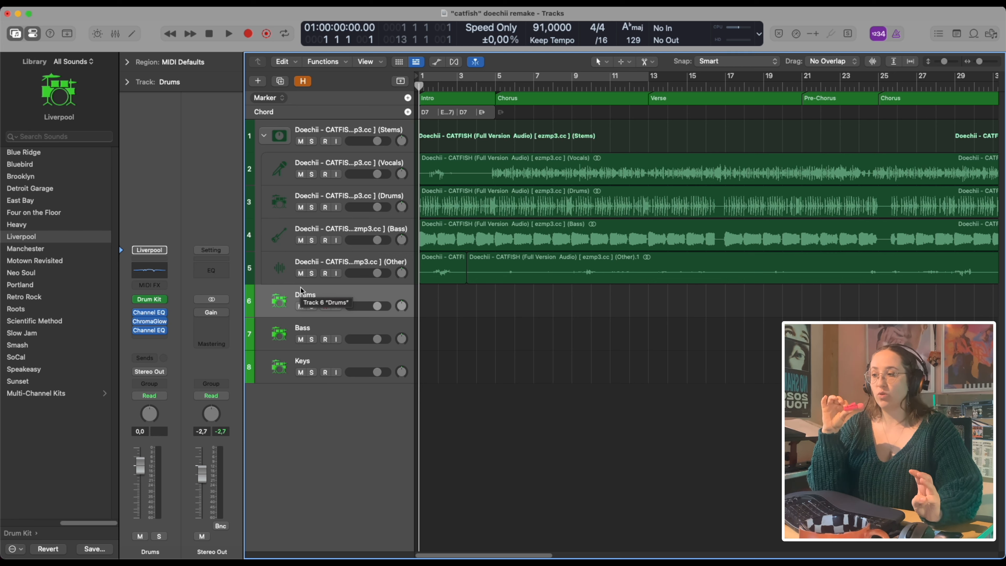
Set the cycle range to the intro, bars 1 to 5, and record on the Drums track against the soloed original drums stem
left_click(303, 360)
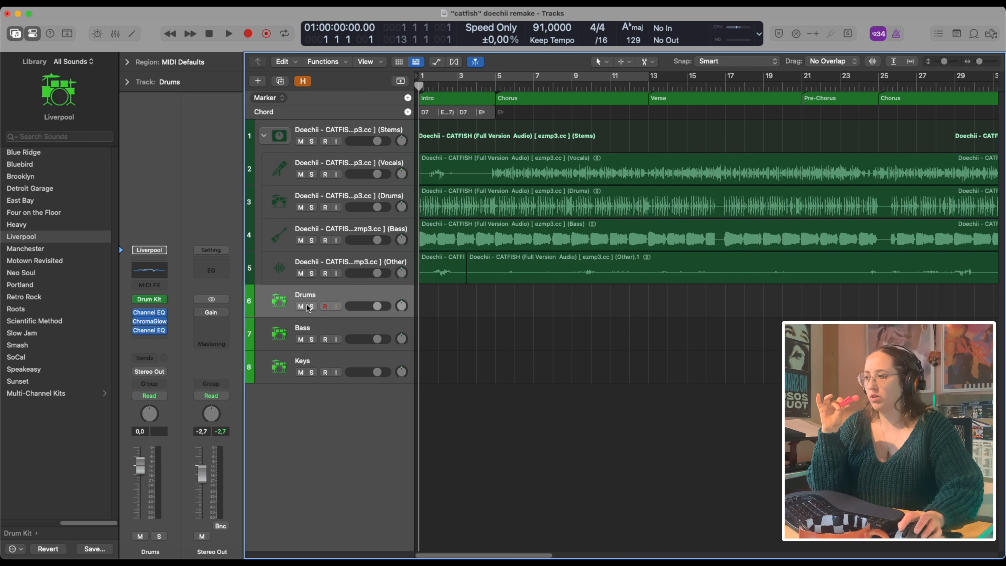
left_click(312, 306)
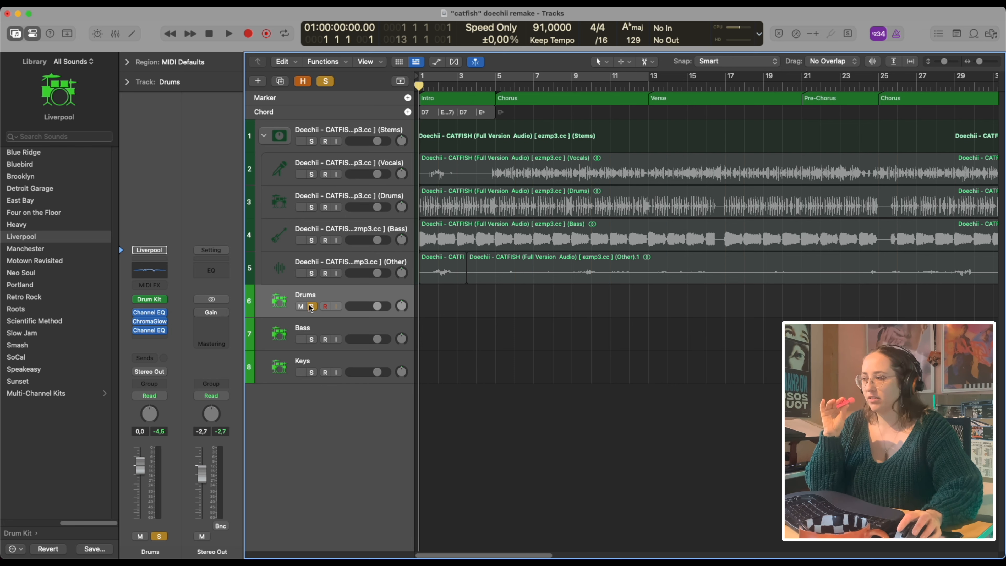
left_click_drag(647, 78, 496, 79)
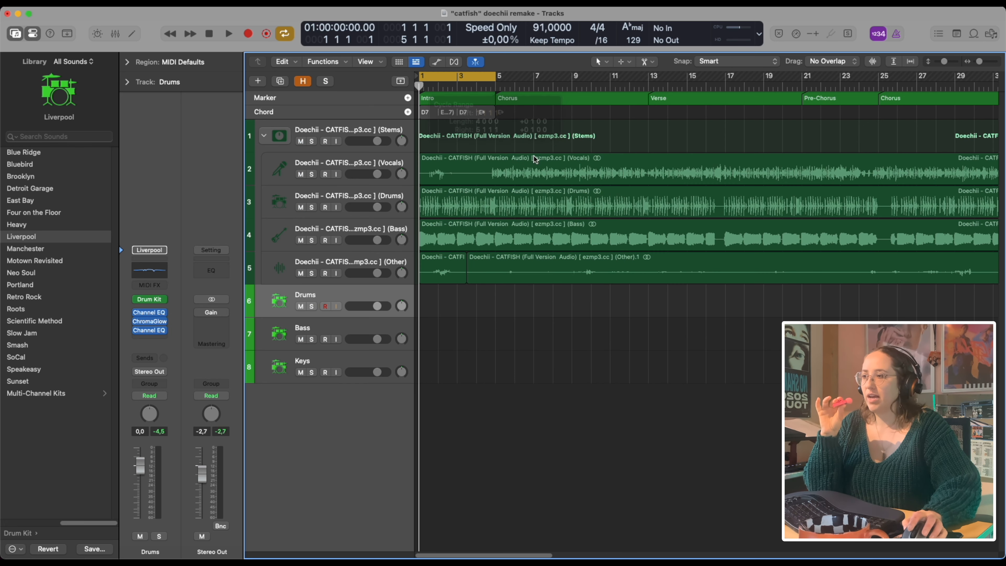
left_click(312, 207)
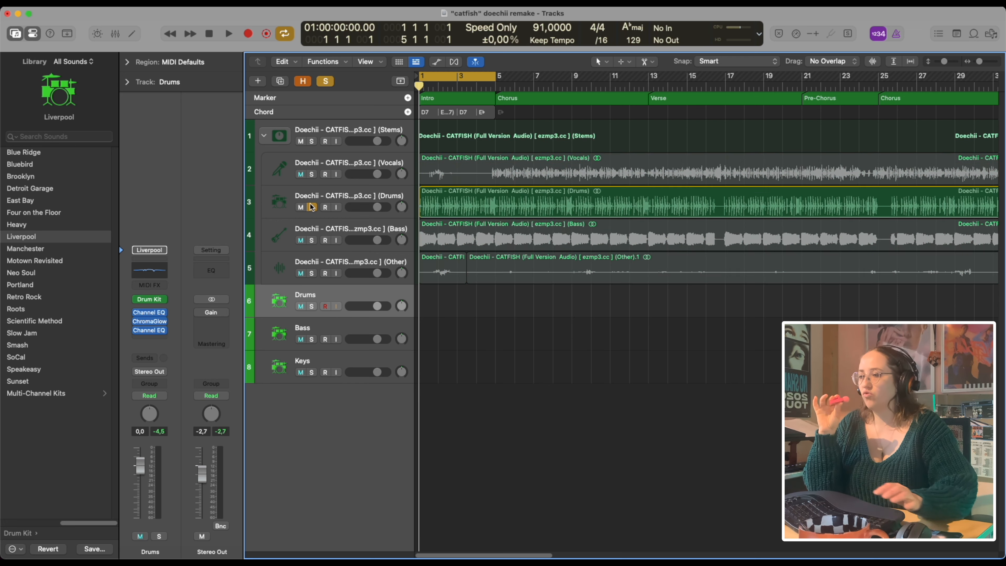
key("space")
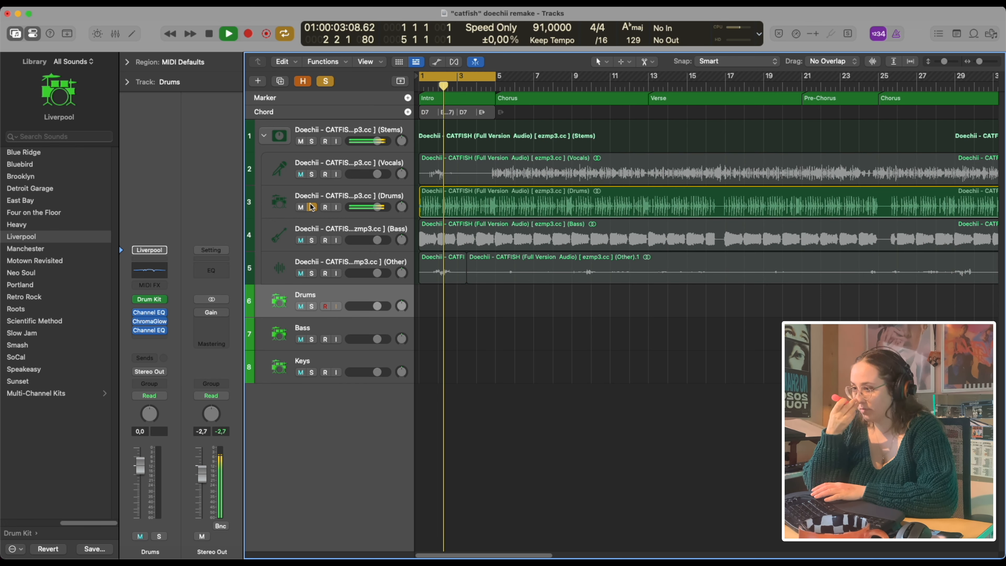
key("r")
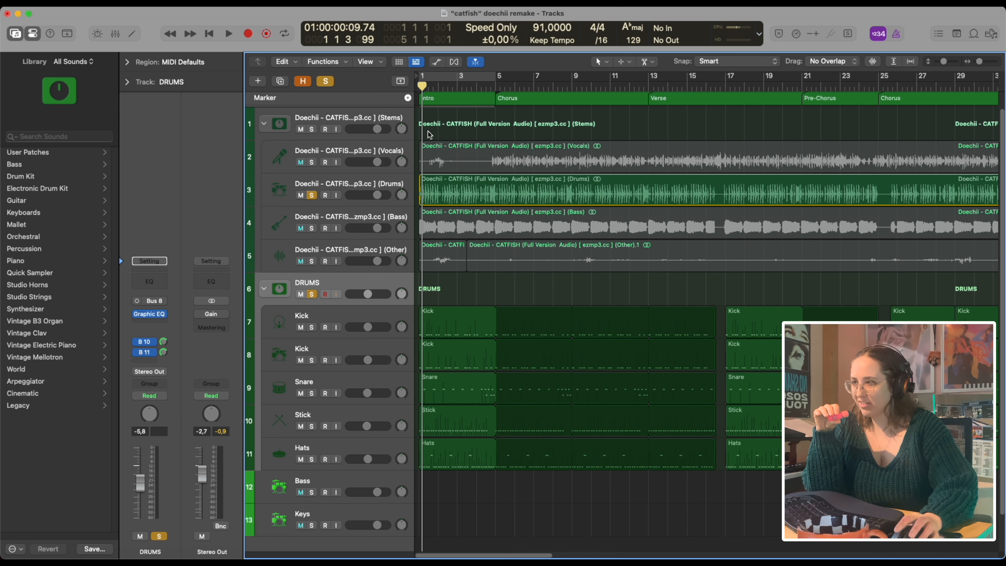
Play back the rebuilt drum parts over the intro with the DRUMS stack soloed
left_click(415, 88)
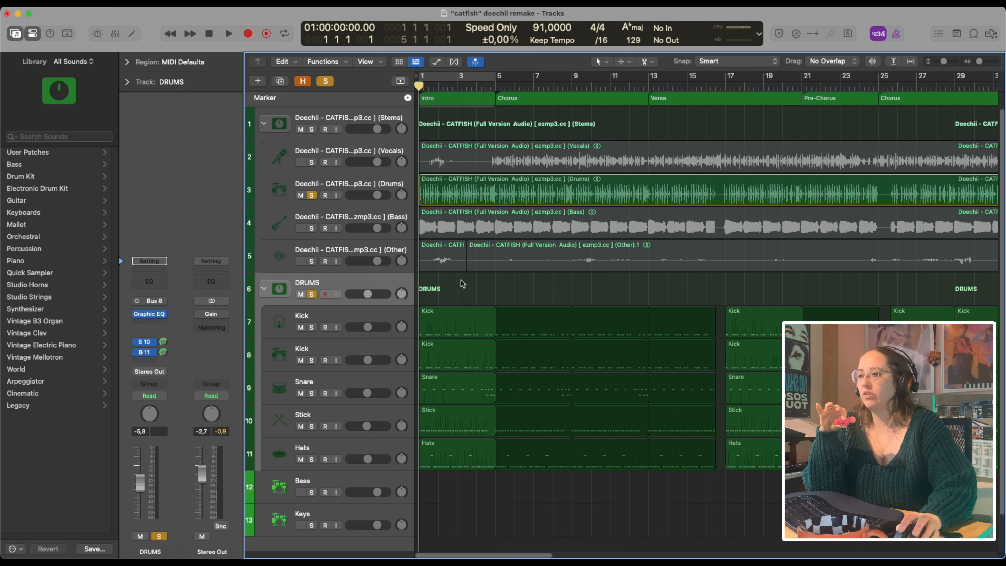
left_click(322, 356)
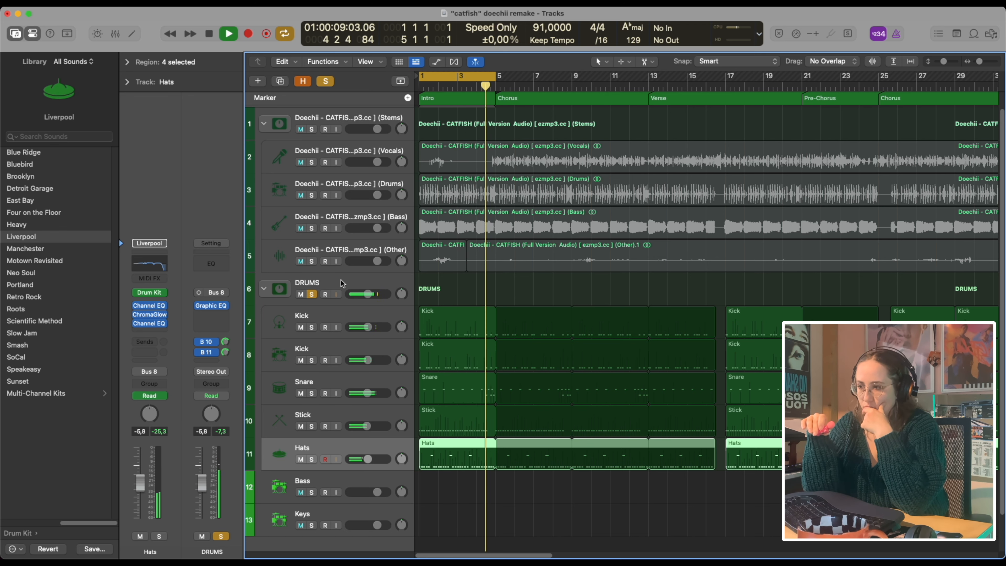
key("space")
left_click(313, 285)
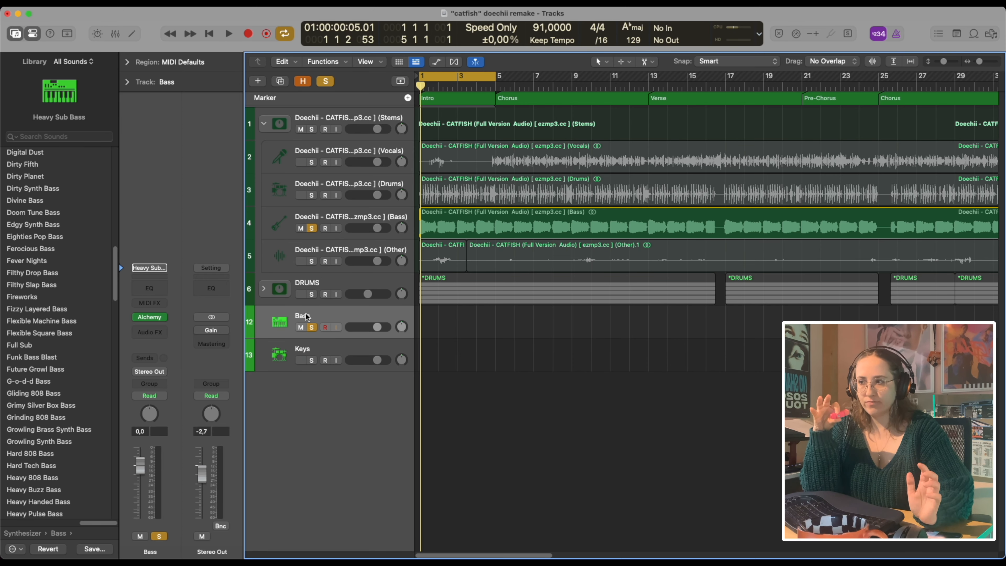
Record a bass part over the intro on the Bass track with the Heavy Sub Bass sound, following the soloed bass stem
key("space")
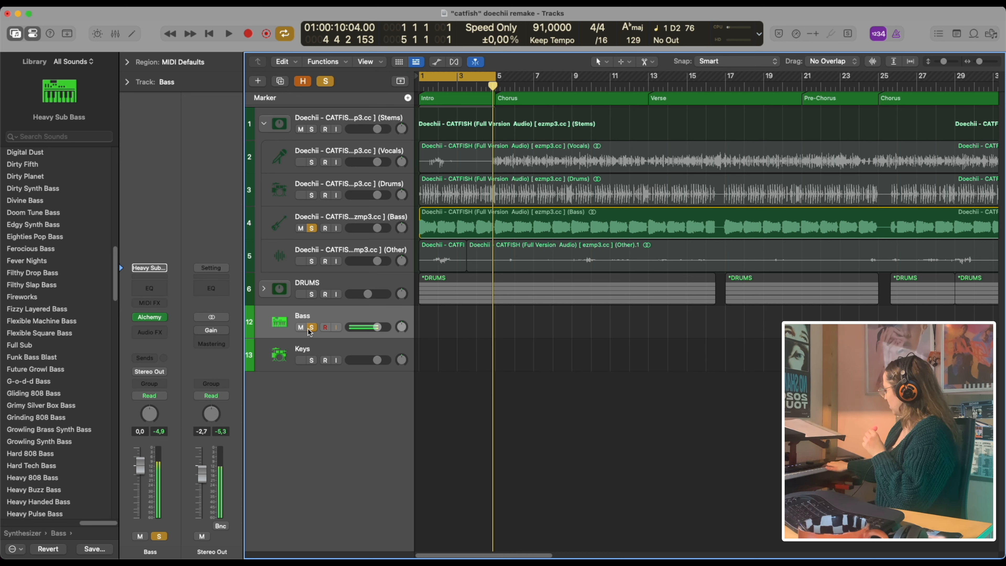
key("r")
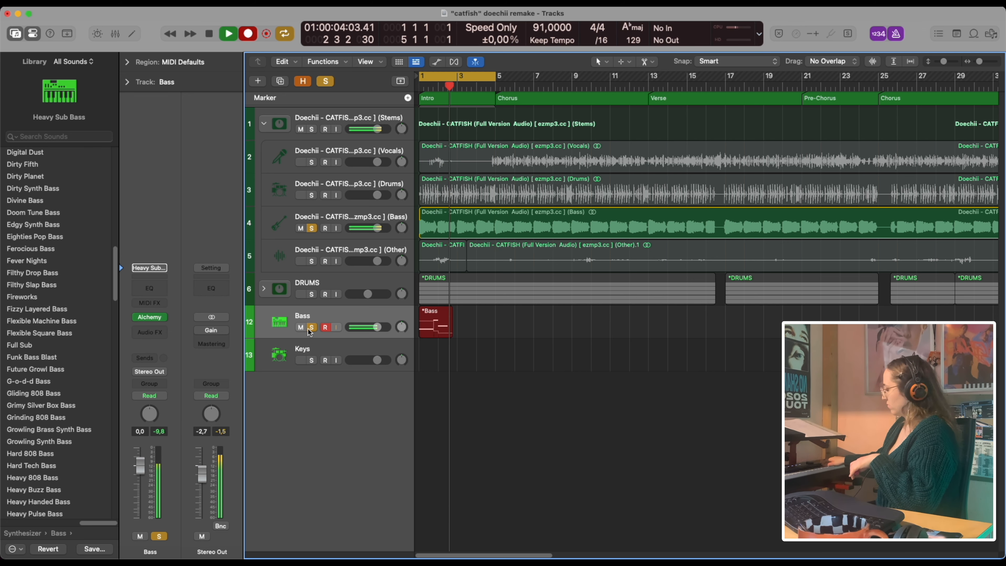
key("space")
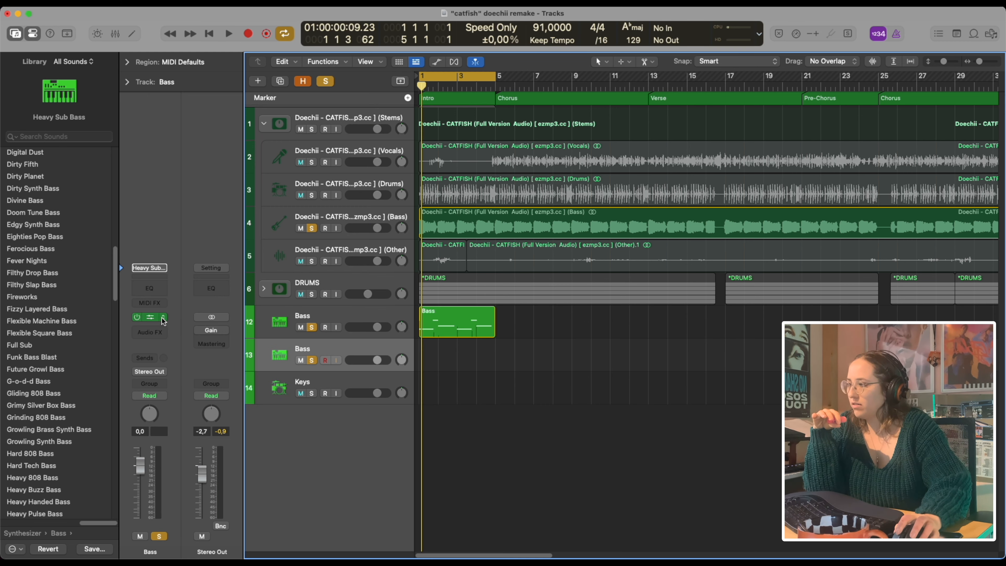
Replace Alchemy with Studio Bass on the second Bass track, keeping its default preset, and close the instrument window
left_click(163, 319)
mouse_move(210, 379)
left_click(291, 378)
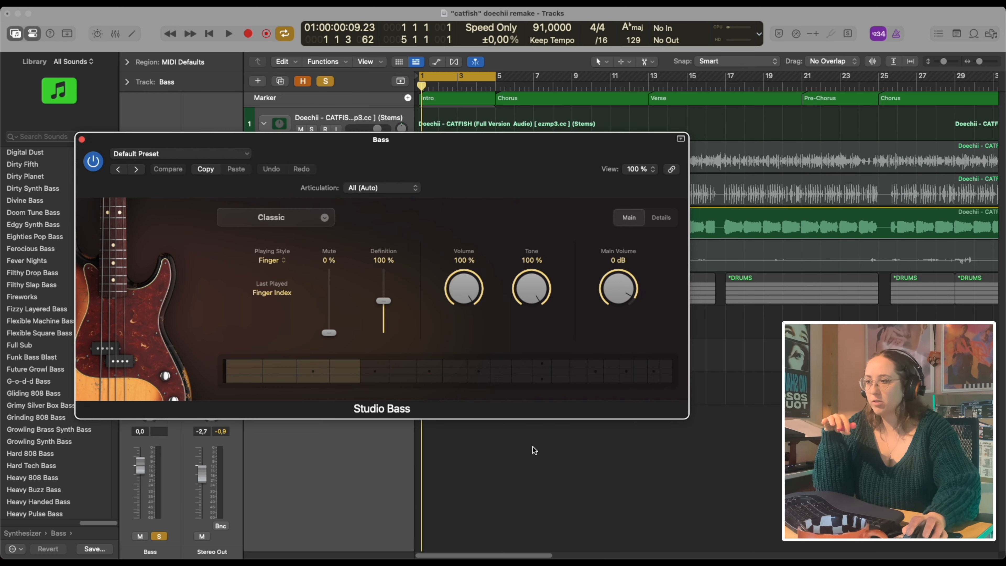
left_click_drag(439, 142, 202, 138)
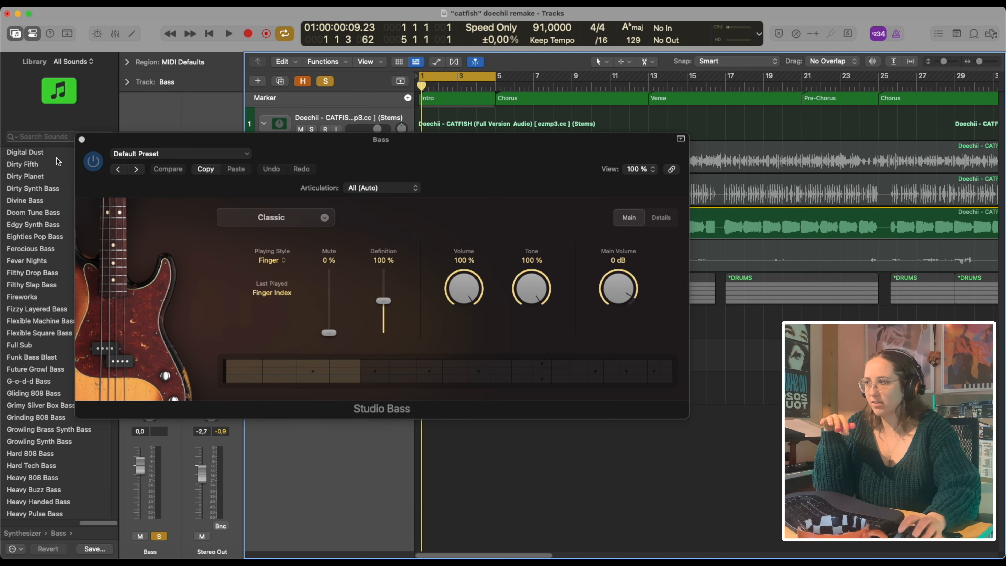
left_click(82, 140)
Listen to the original bass stem over the intro and record a part on the second Bass track
left_click(308, 348)
left_click(339, 217)
key("space")
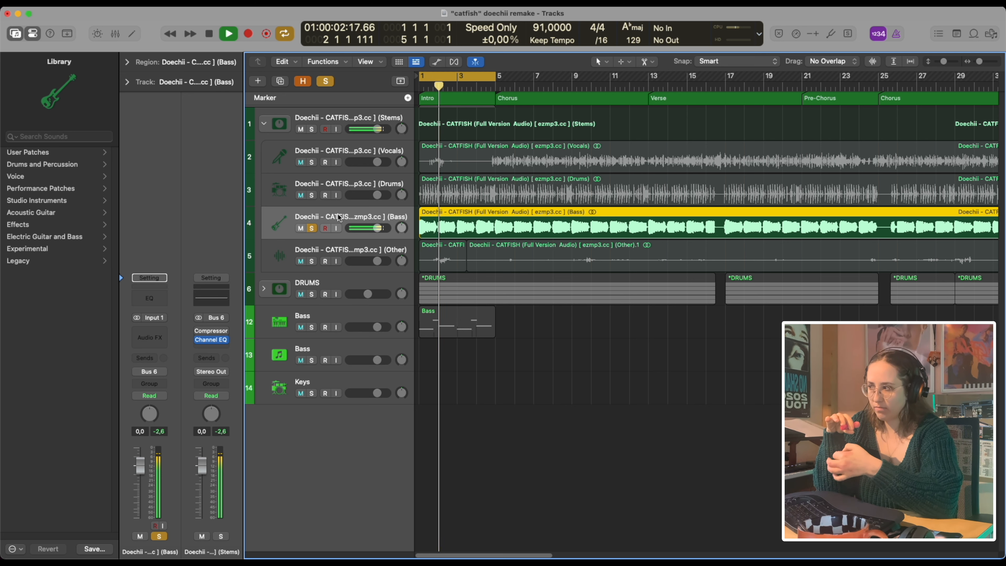
key("space")
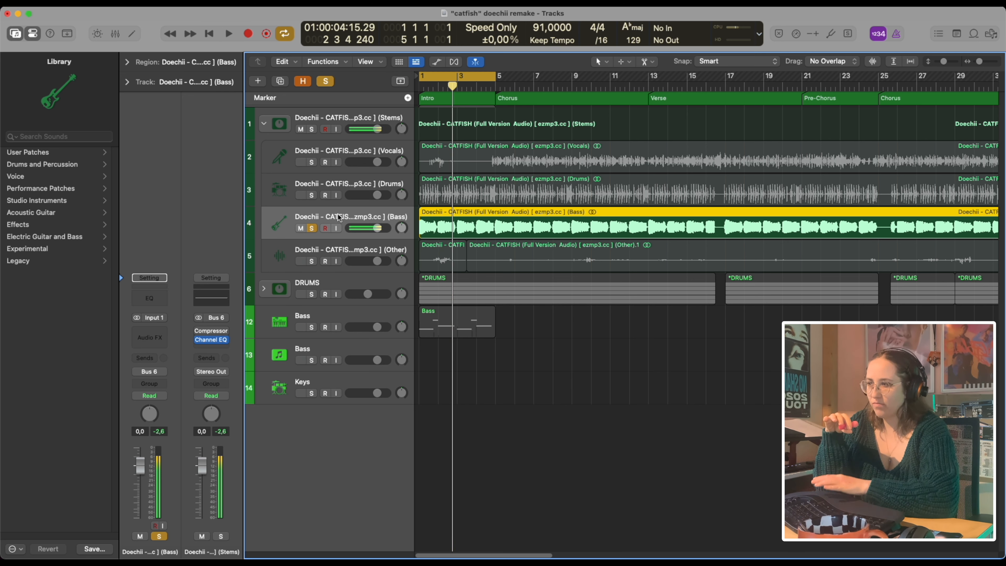
left_click(350, 353)
key("r")
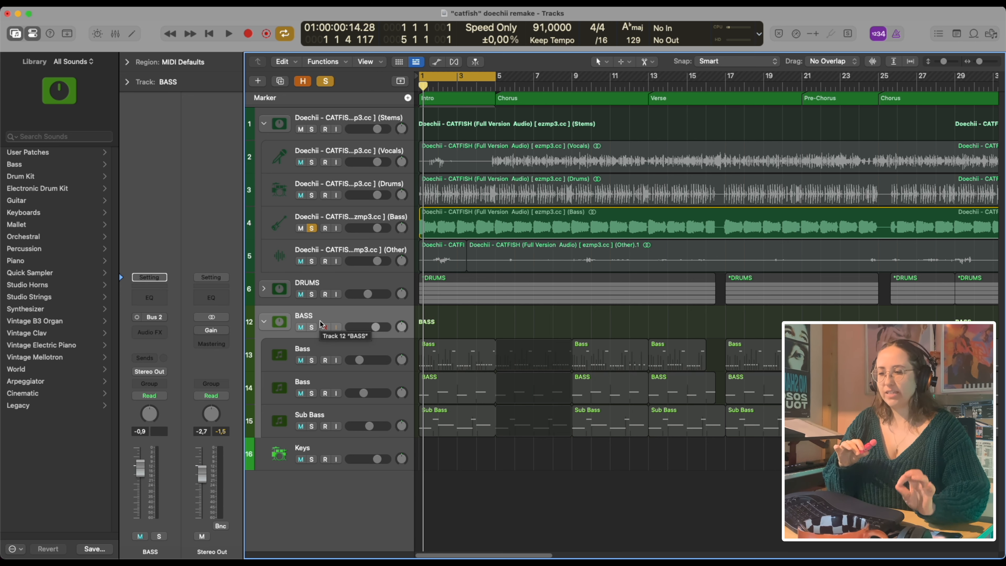
Examine the Studio Bass settings on the first Bass track inside the BASS stack
left_click(344, 366)
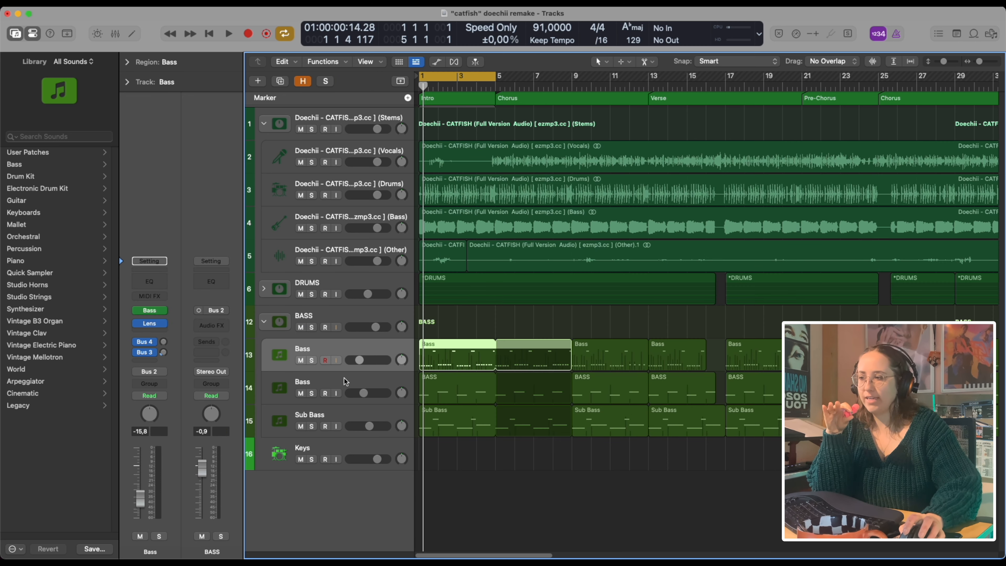
left_click(360, 408)
left_click(310, 356)
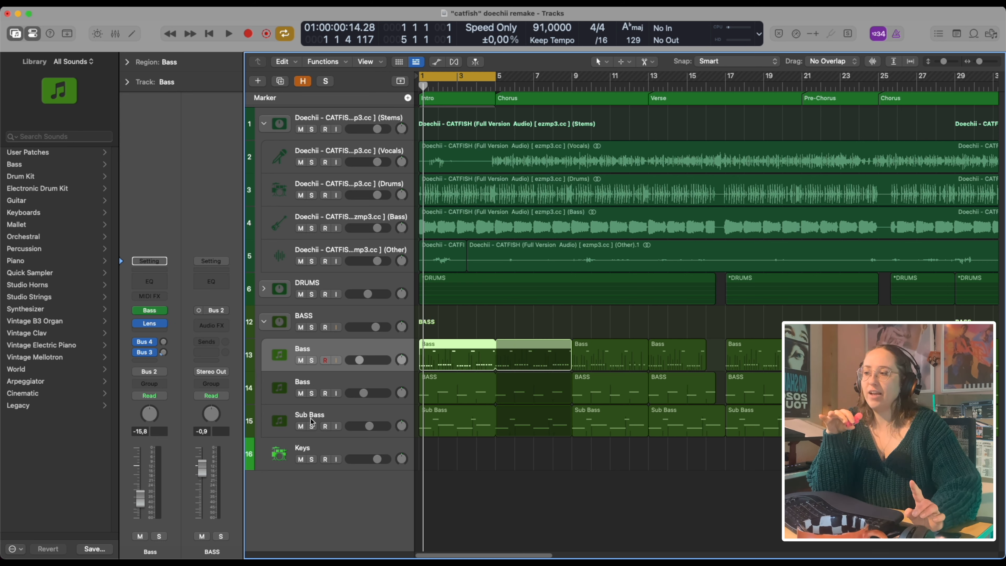
left_click(149, 311)
left_click_drag(537, 161, 268, 104)
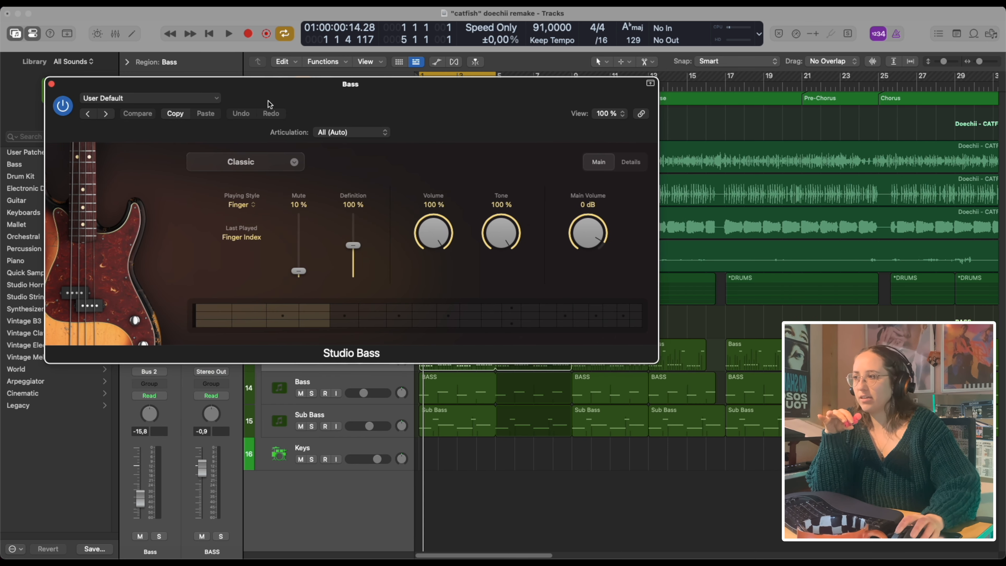
left_click(51, 84)
Examine the second Bass track's intro notes in the Piano Roll and audition both Bass tracks soloed together
left_click(480, 380)
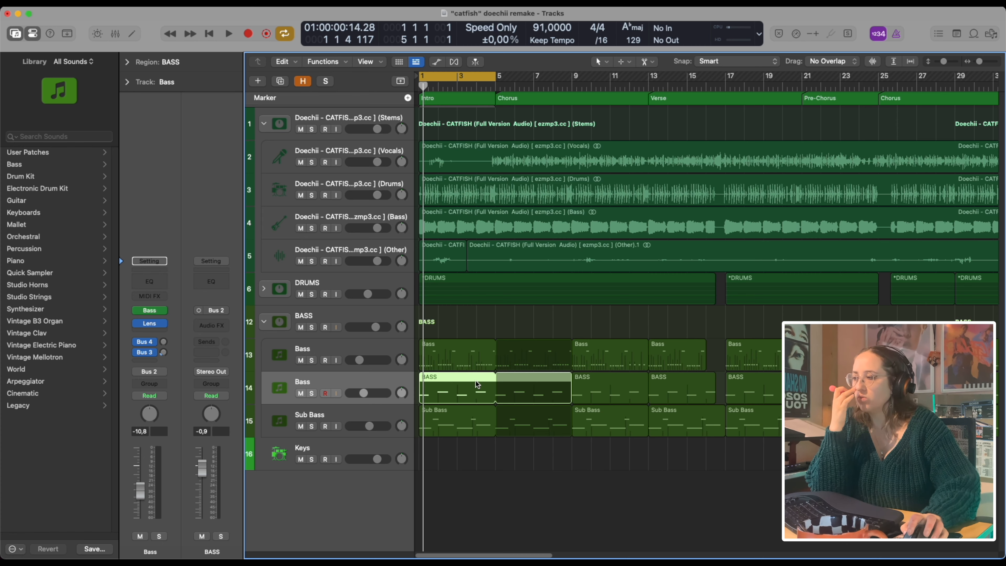
double_click(475, 380)
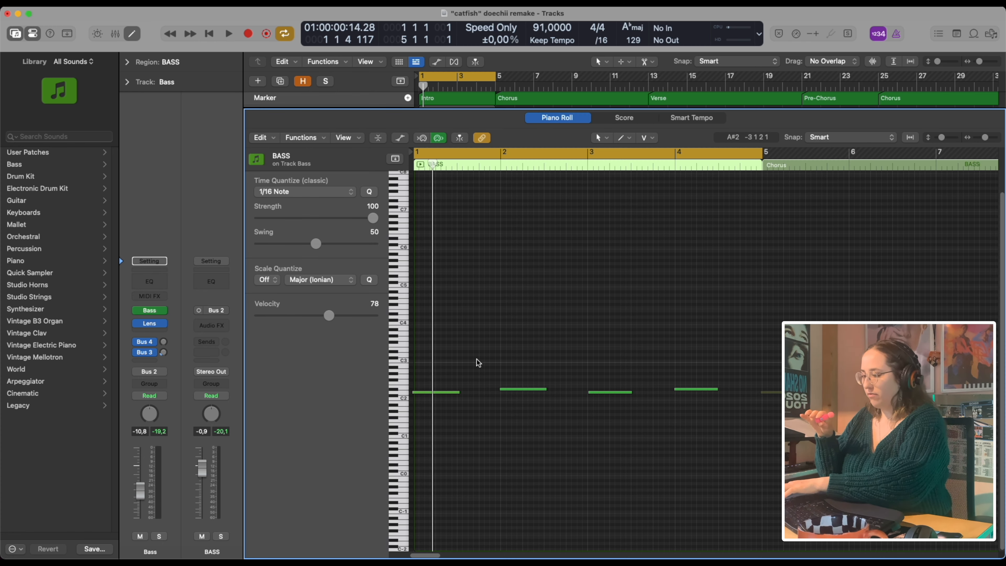
key("e")
key("space")
left_click(312, 392)
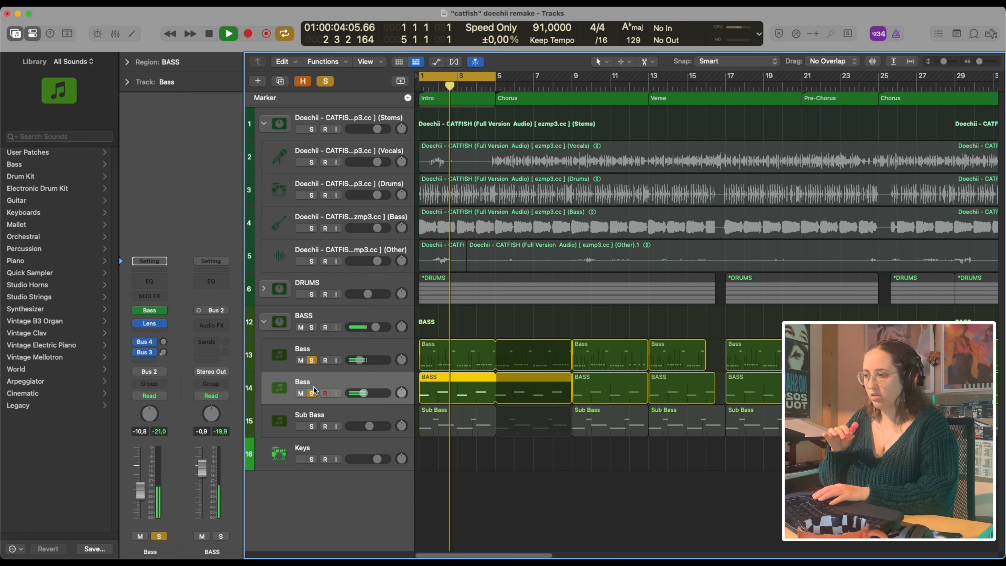
Review the Boomy 808 patch in Vital on the Sub Bass track and audition that track soloed over the intro
left_click_drag(403, 44, 347, 34)
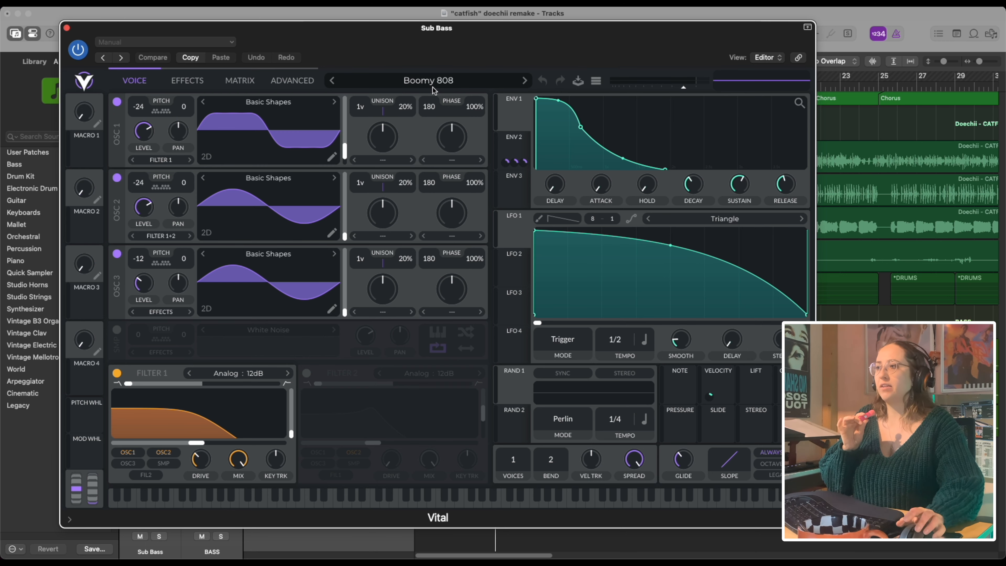
key("super+w")
left_click(311, 426)
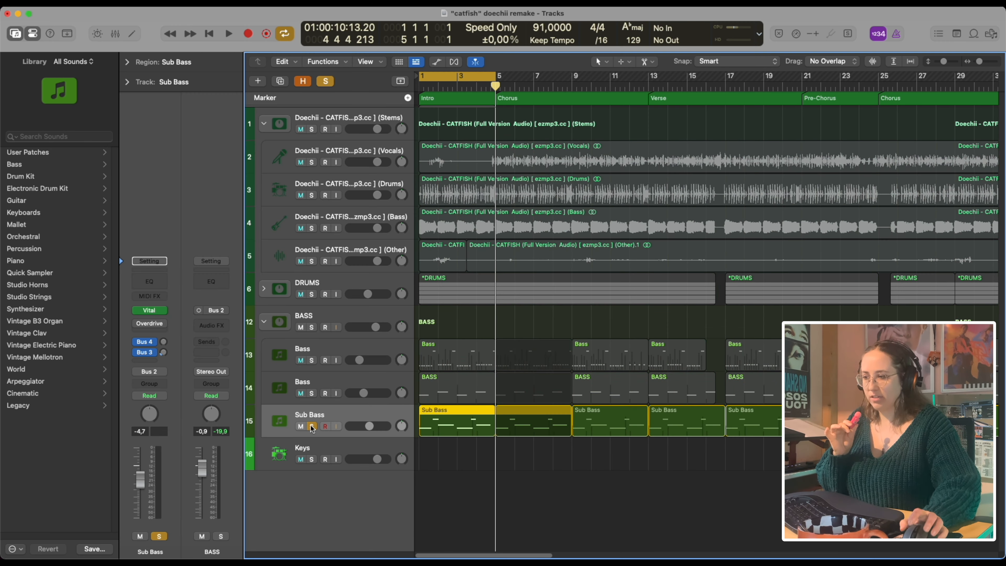
key("space")
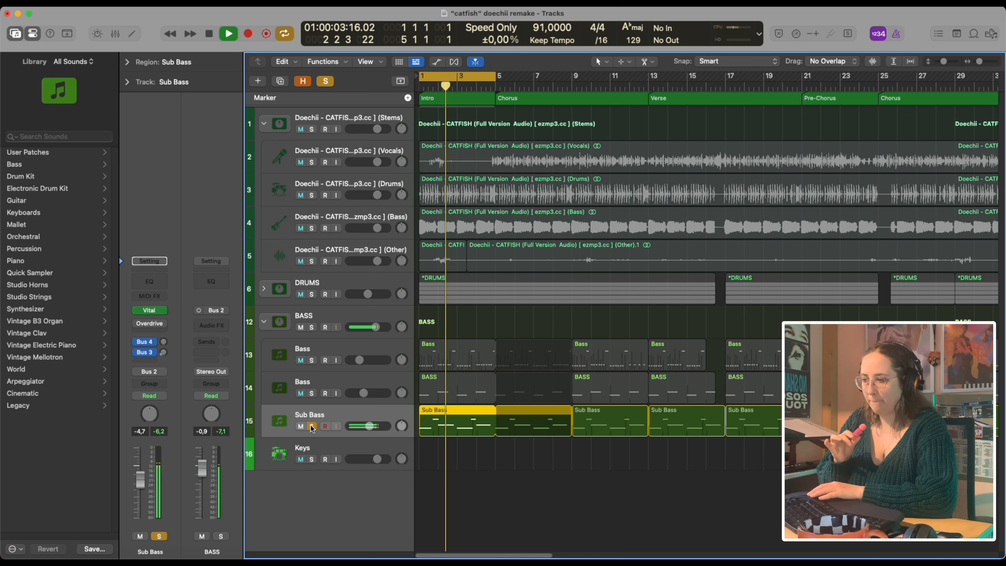
key("space")
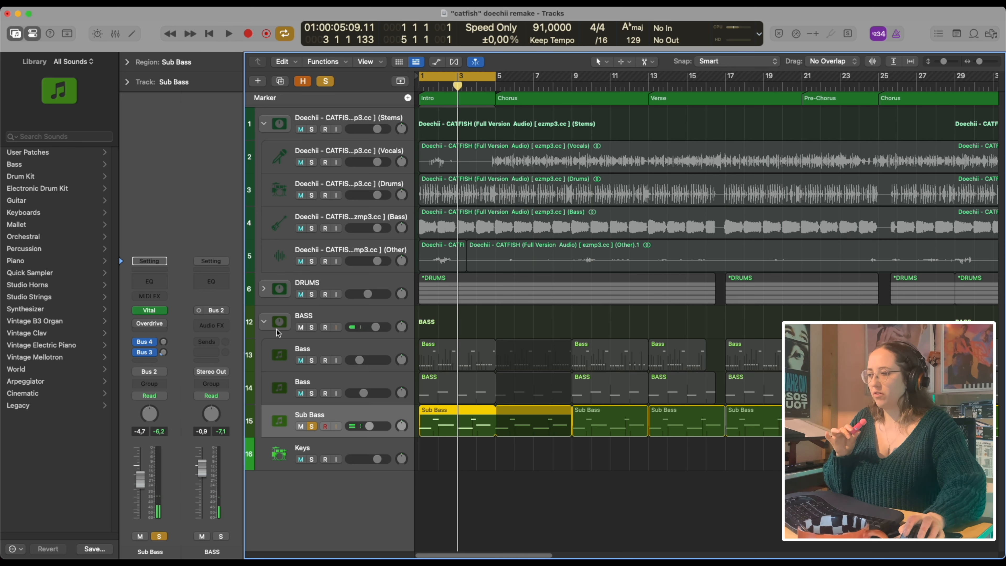
left_click(311, 425)
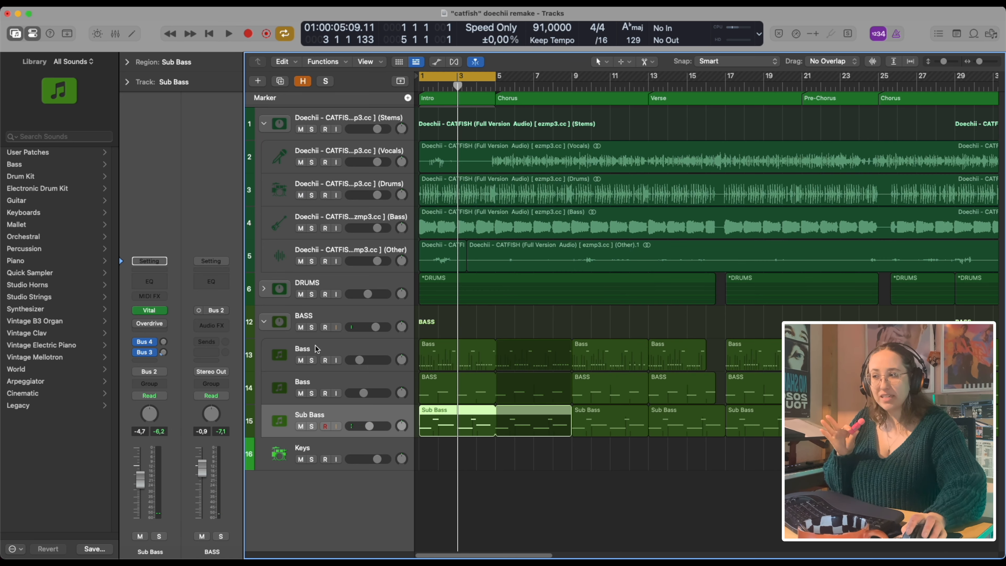
Compare the intro's original bass stem with the rebuilt BASS stack by playing each one soloed from the start
left_click(312, 329)
left_click(312, 328)
left_click(313, 227)
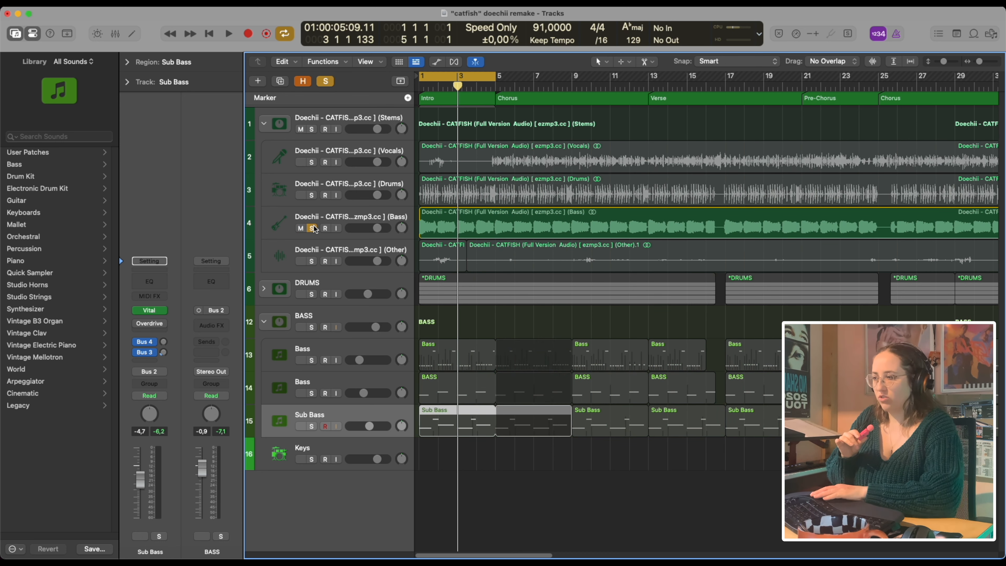
key("Return")
key("space")
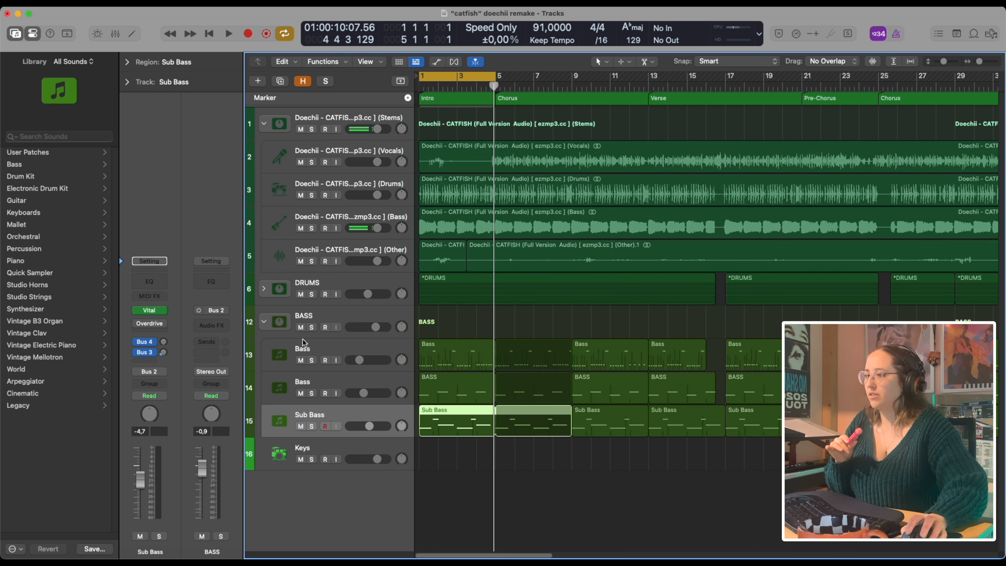
left_click(309, 325)
key("Return")
key("space")
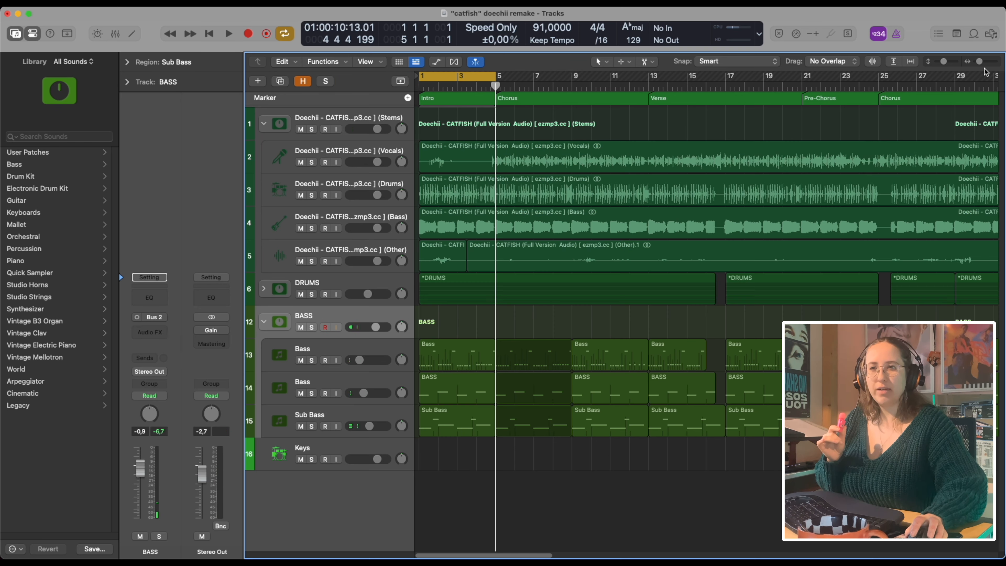
Play the cycled bars 9 to 12 with the original Other stem soloed as reference for the Keys track
left_click_drag(979, 62, 979, 62)
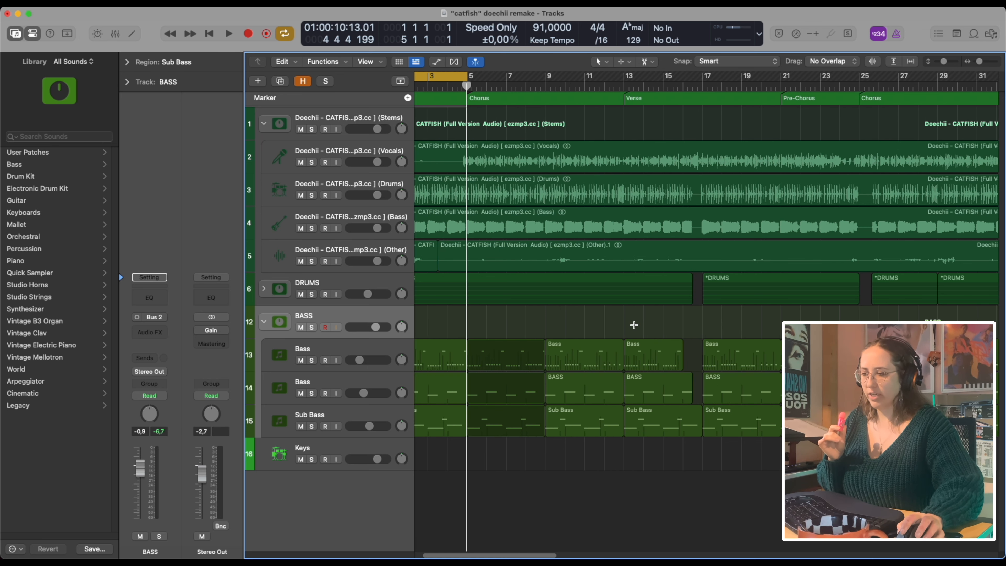
key("Return")
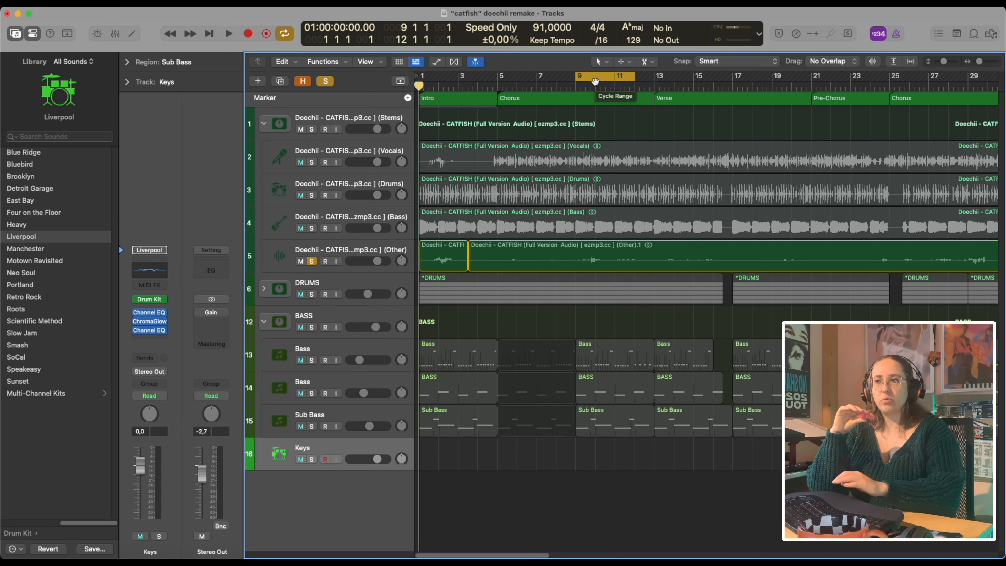
key("space")
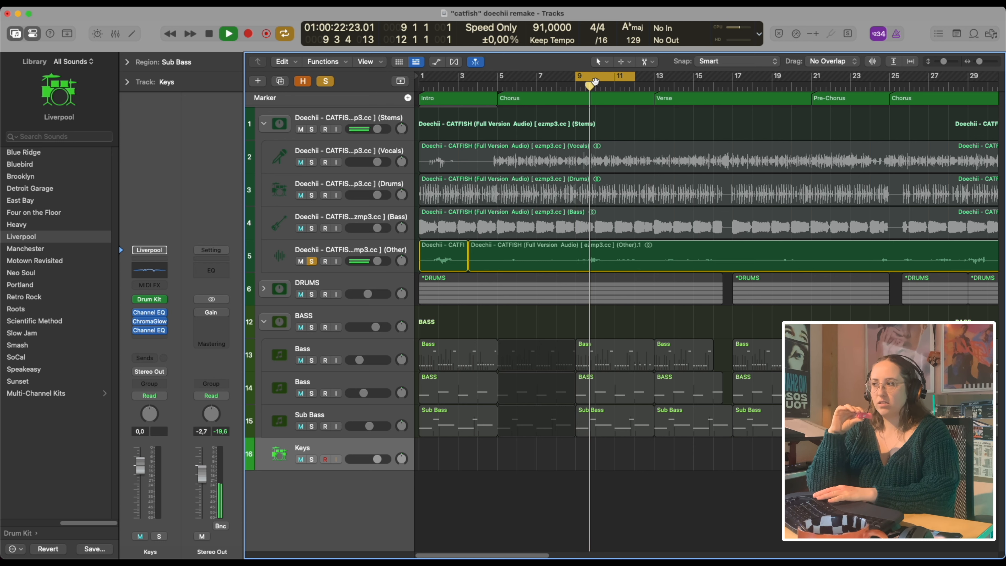
key("space")
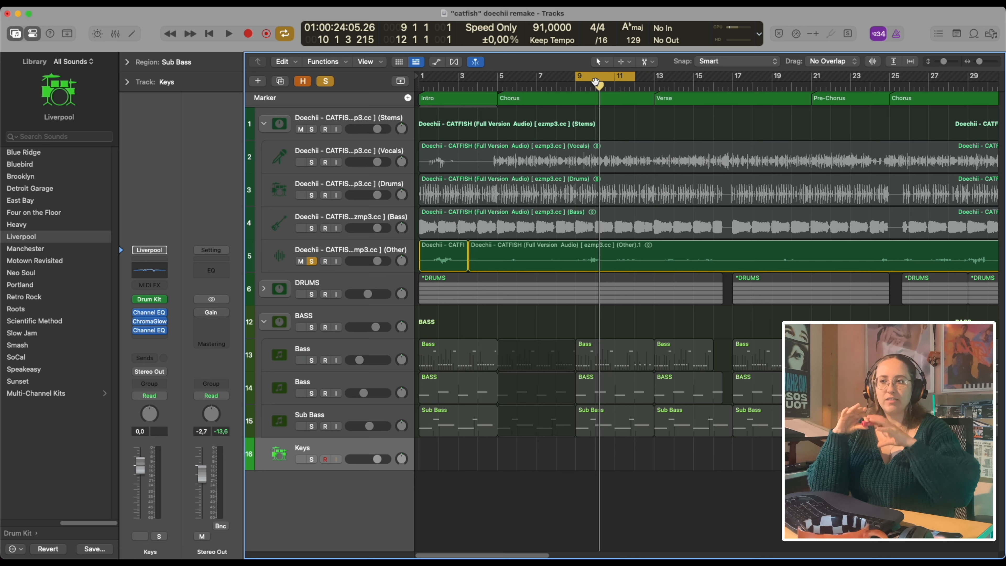
Play the soloed Other stem from bar 13 with the cycle moved there, and return the cycle to bar 9
left_click_drag(595, 81, 695, 79)
key("space")
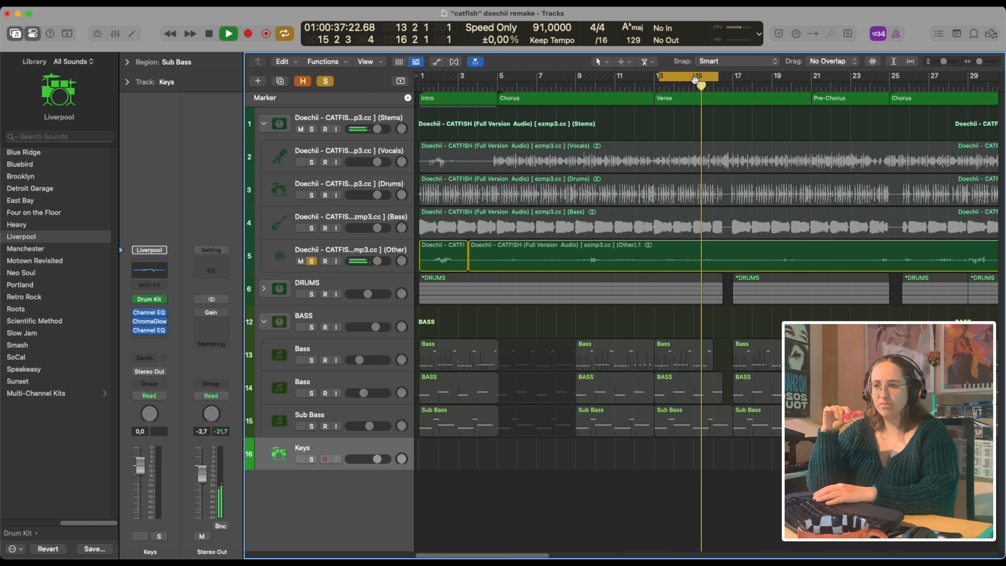
key("space")
left_click_drag(695, 81, 605, 85)
left_click(614, 250)
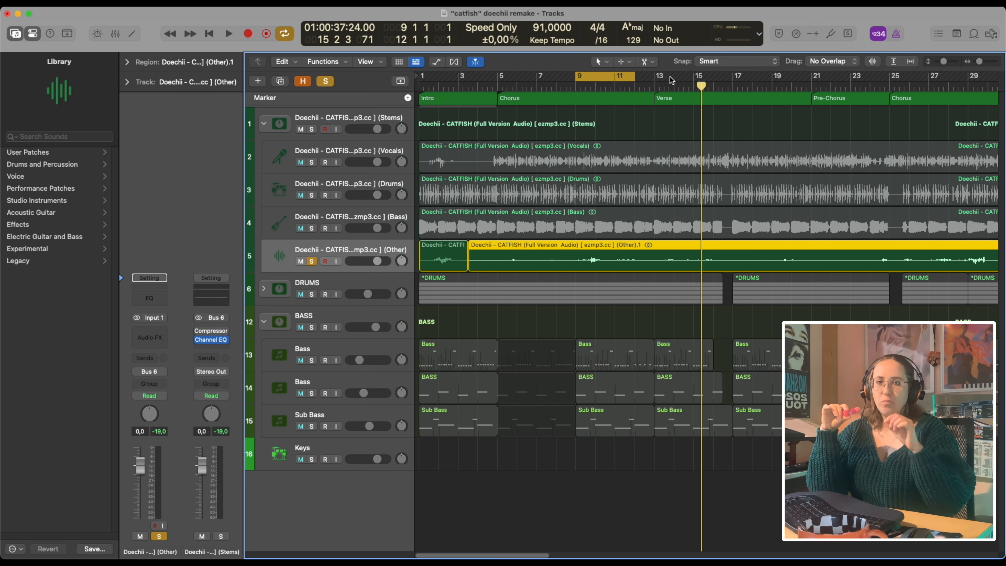
Search the sound library for "dream" and load the Vintage Dreamscape patch on the Keys track
left_click(371, 448)
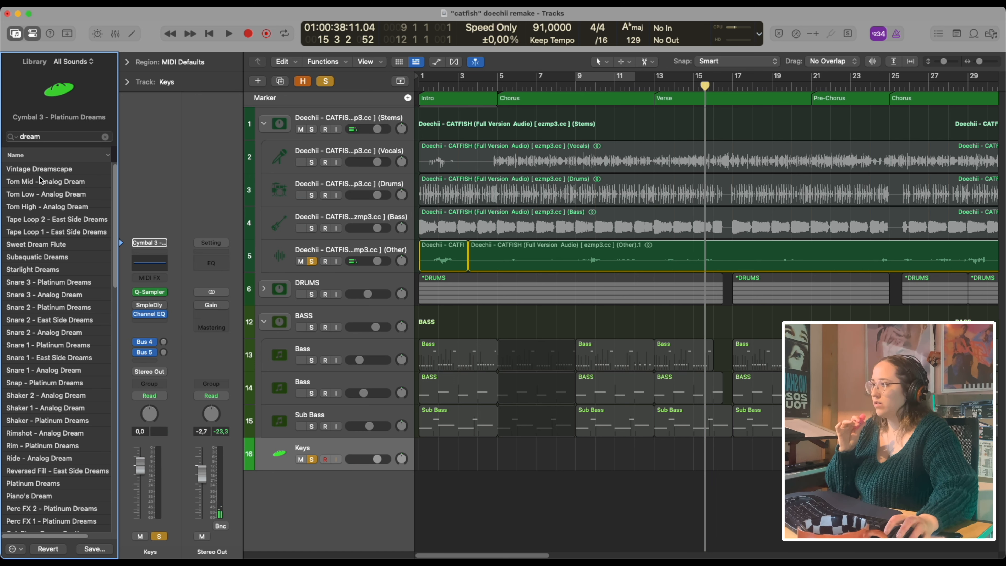
left_click(36, 172)
left_click(568, 446)
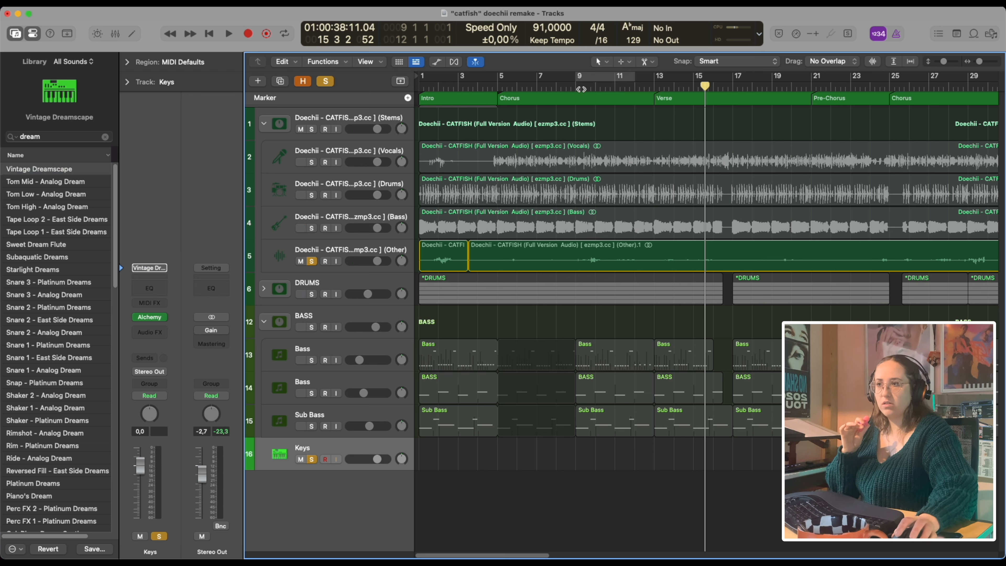
Cycle bars 9 to 13, listen to the Other stem, record its melody on the Keys track, and clear the library search
left_click_drag(581, 89, 651, 78)
key("space")
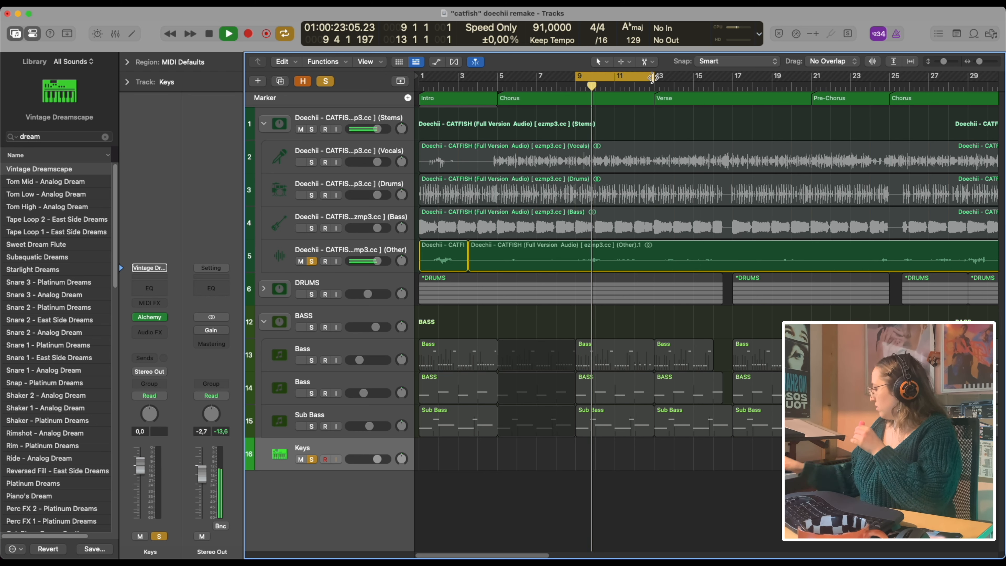
key("space")
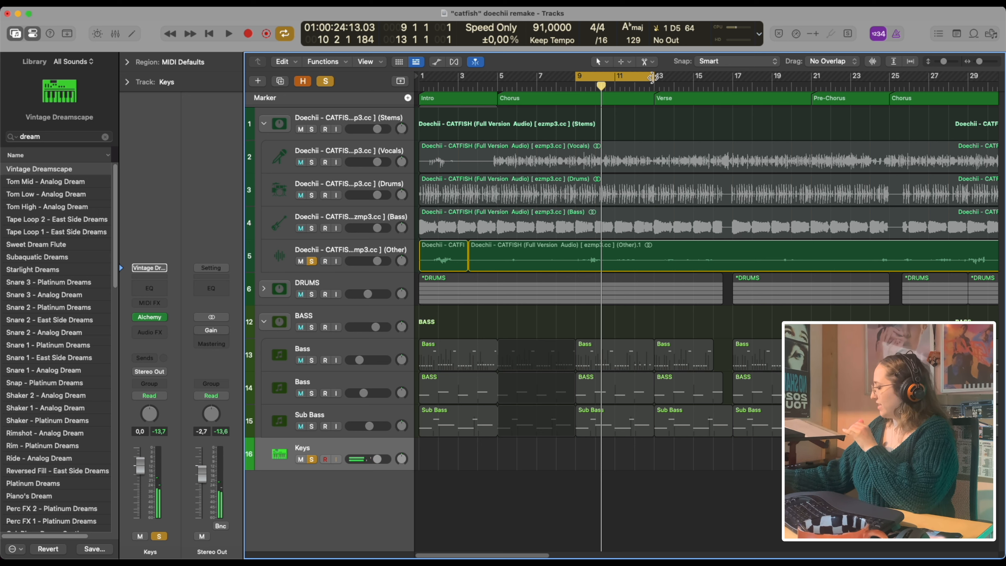
key("r")
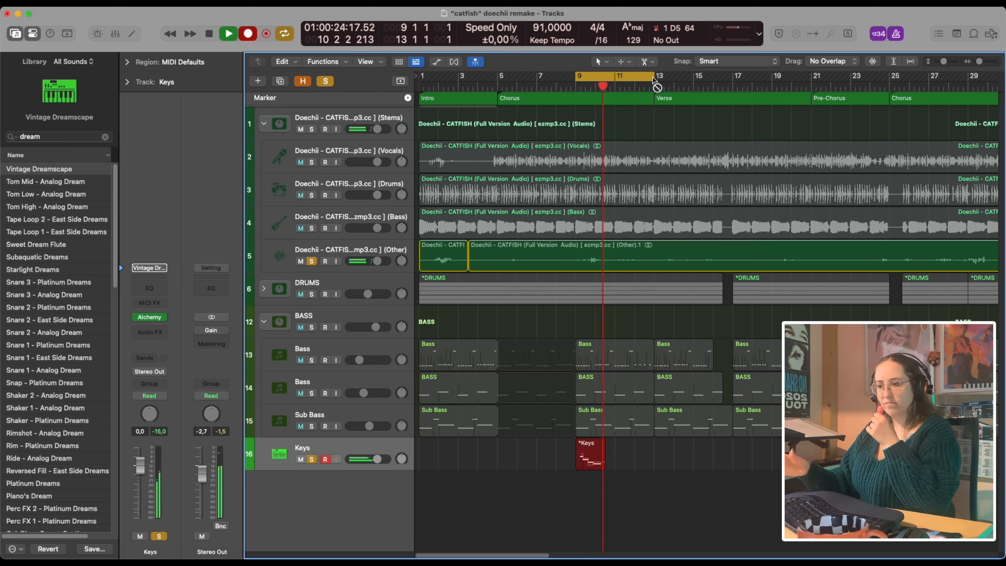
key("space")
key("p")
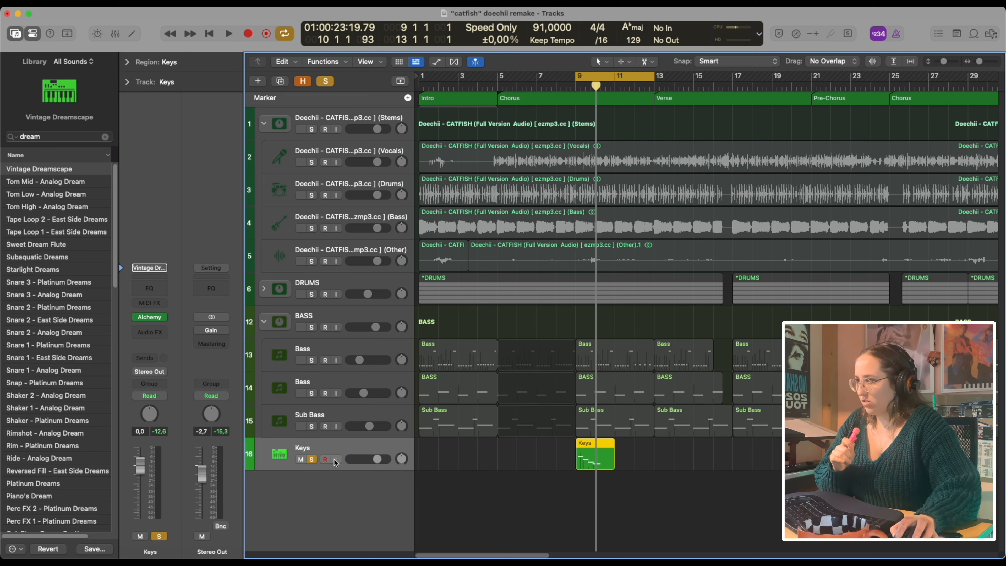
left_click(105, 137)
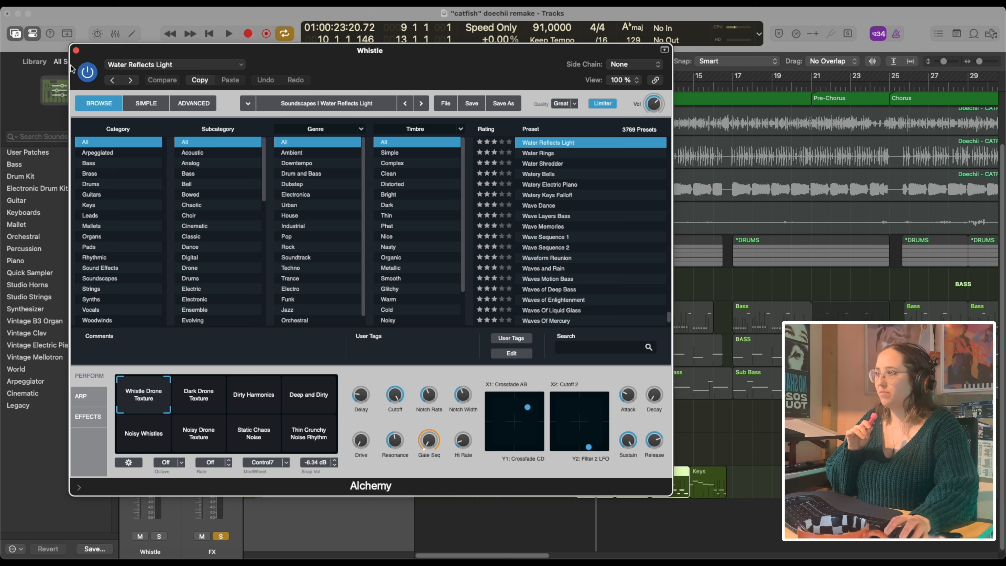
Close the Whistle track's Alchemy window and audition the soloed FX stack over the cycled chorus
left_click(75, 50)
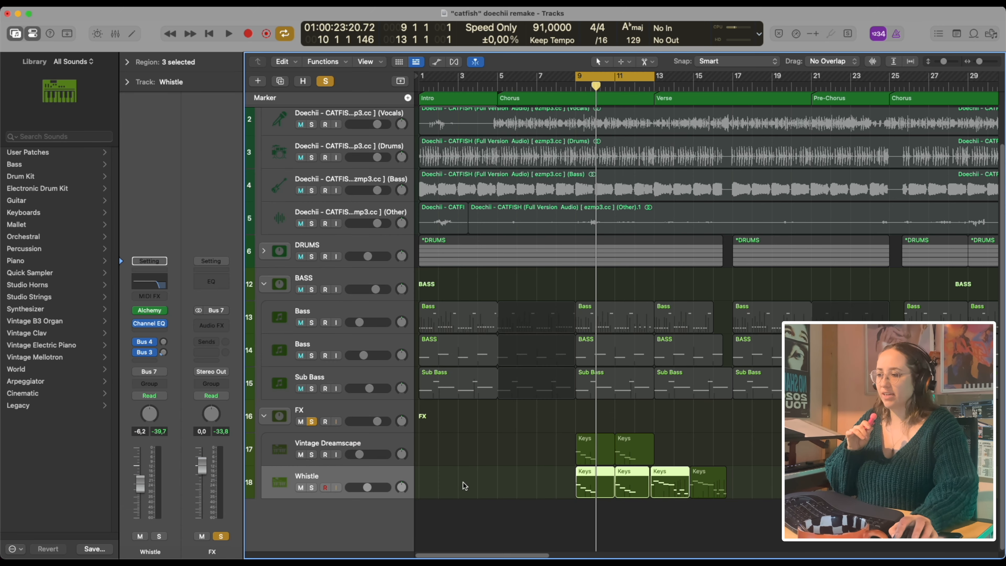
left_click(465, 473)
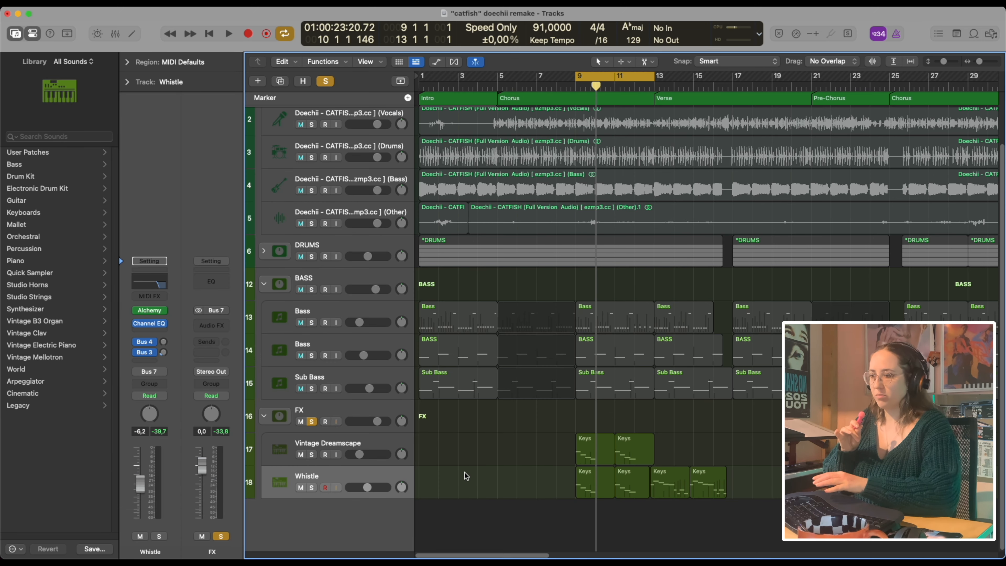
key("space")
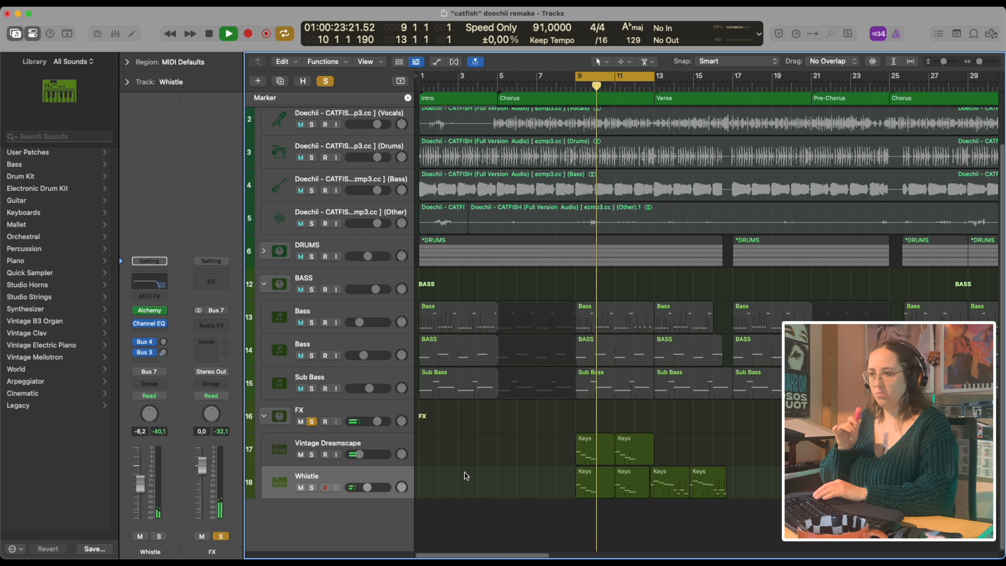
key("space")
Play the Other stem soloed in place of the FX stack for comparison, and clear its solo
left_click(312, 421)
left_click(312, 225)
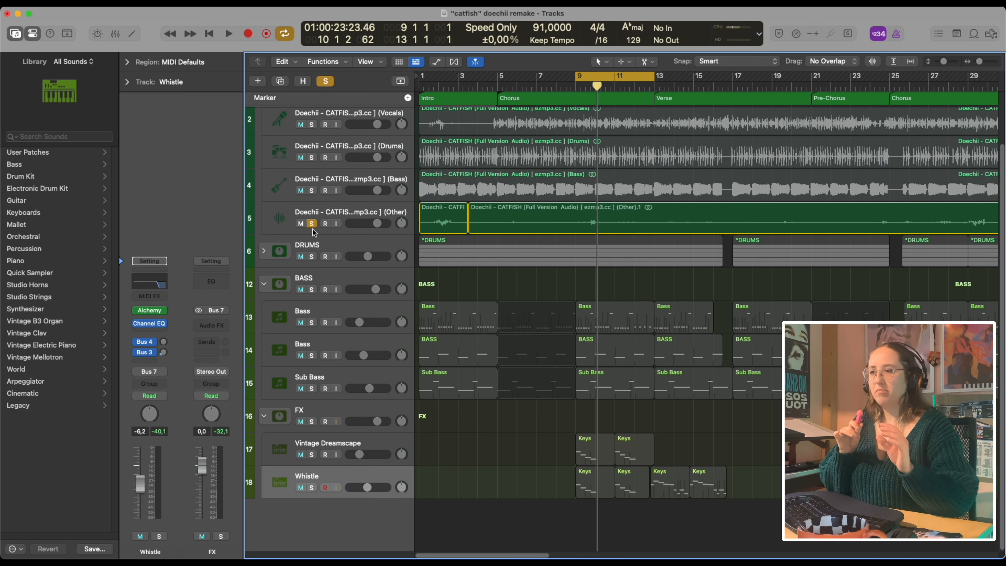
key("space")
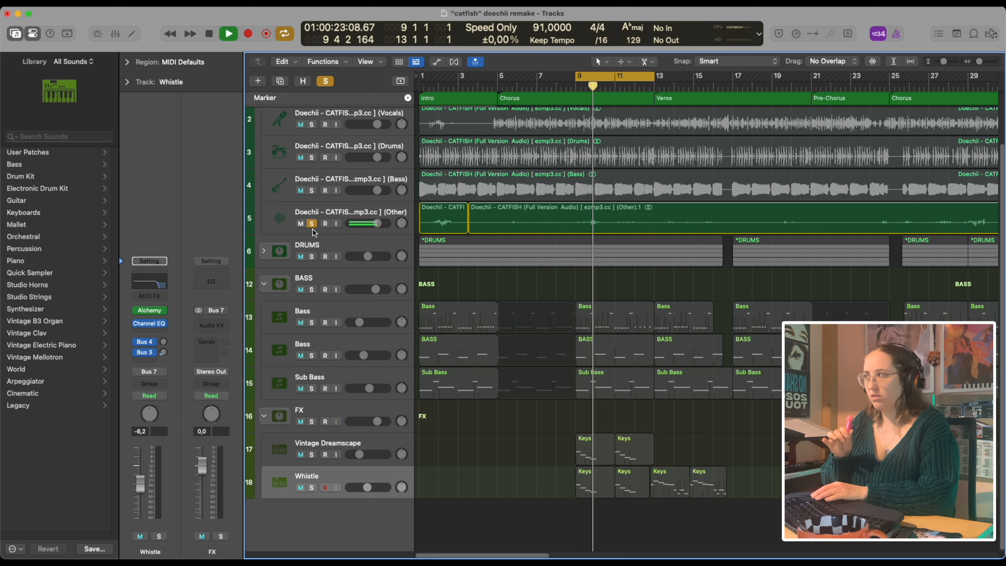
key("space")
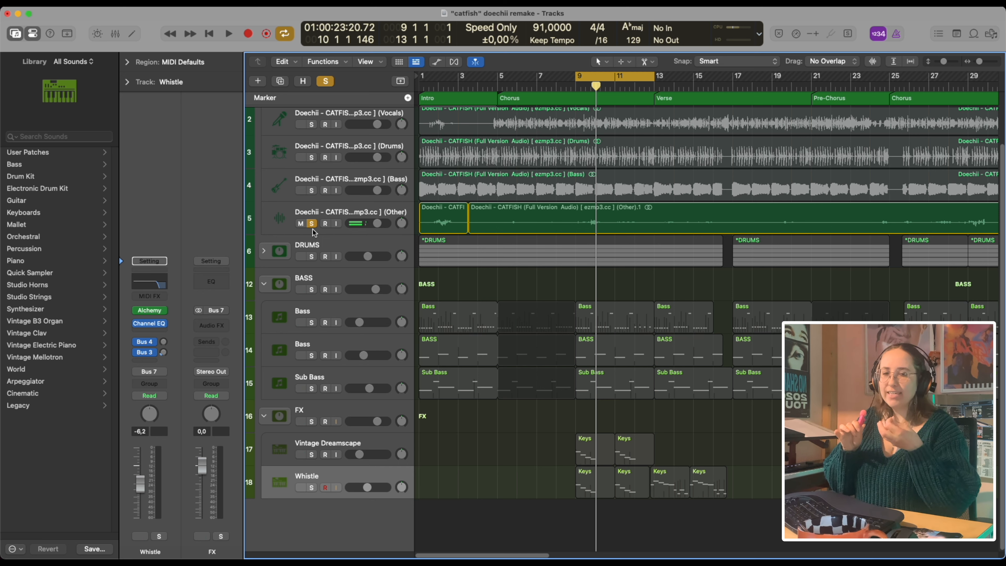
left_click(313, 229)
left_click(312, 227)
Solo the DRUMS, BASS and FX stacks, play them together from bar 1 through the intro and chorus, and turn cycling off
left_click(350, 445)
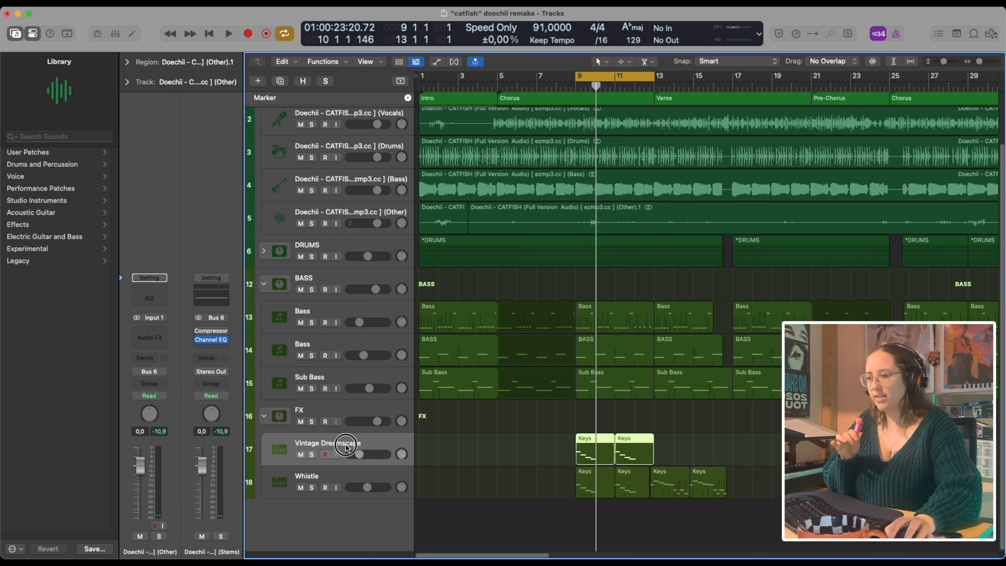
left_click(337, 411)
left_click(312, 257)
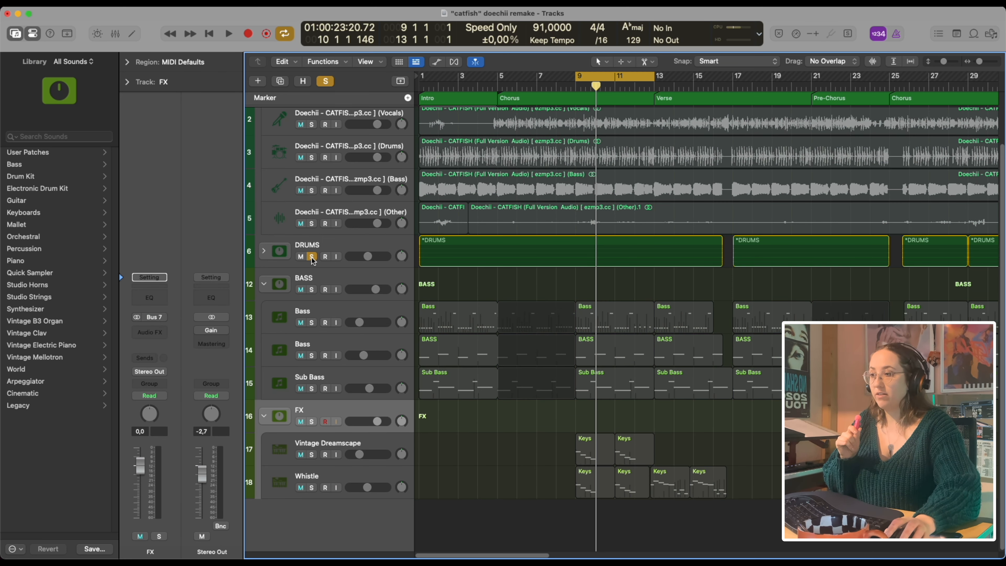
left_click(312, 290)
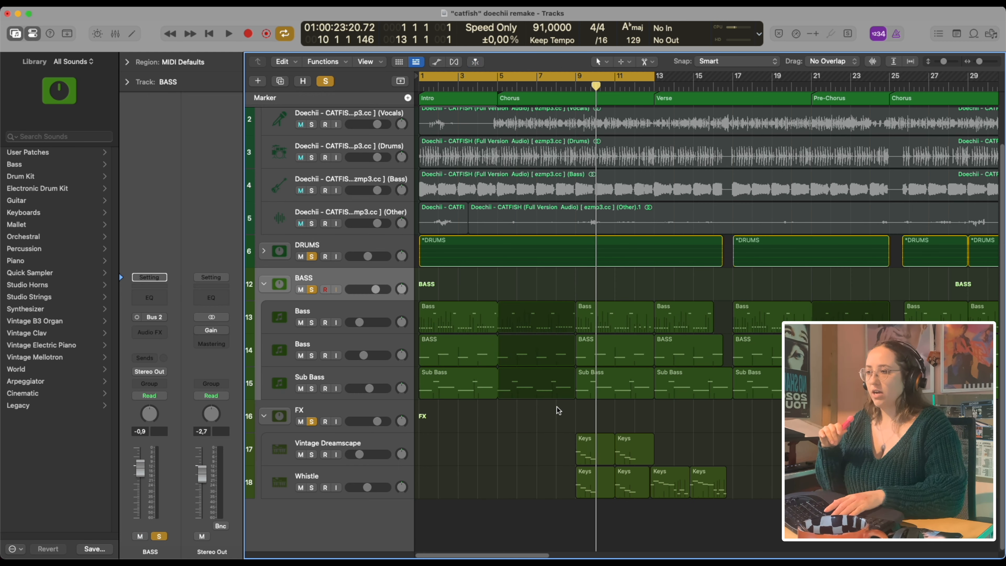
key("Return")
scroll(547, 397, "up", 2)
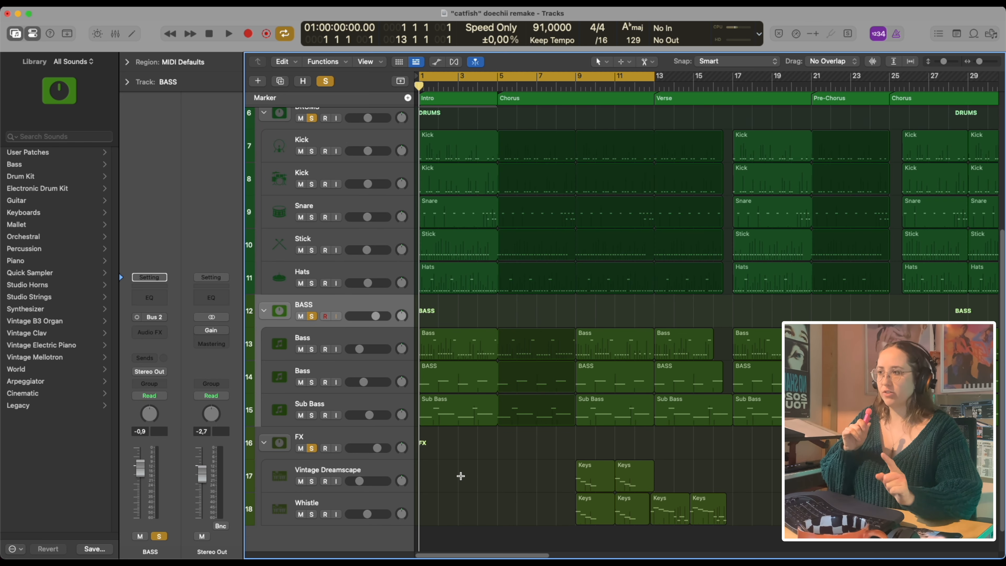
key("space")
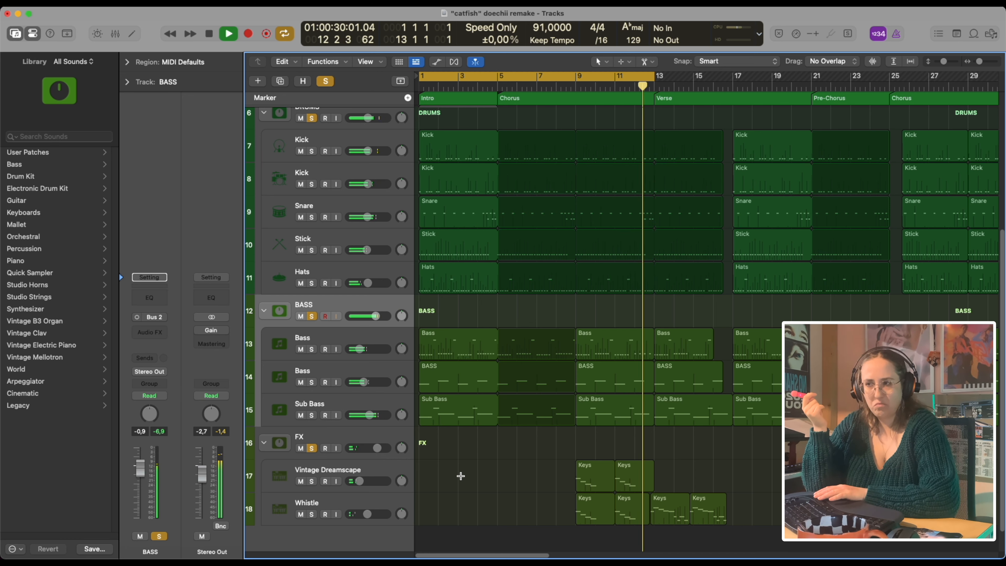
key("space")
key("c")
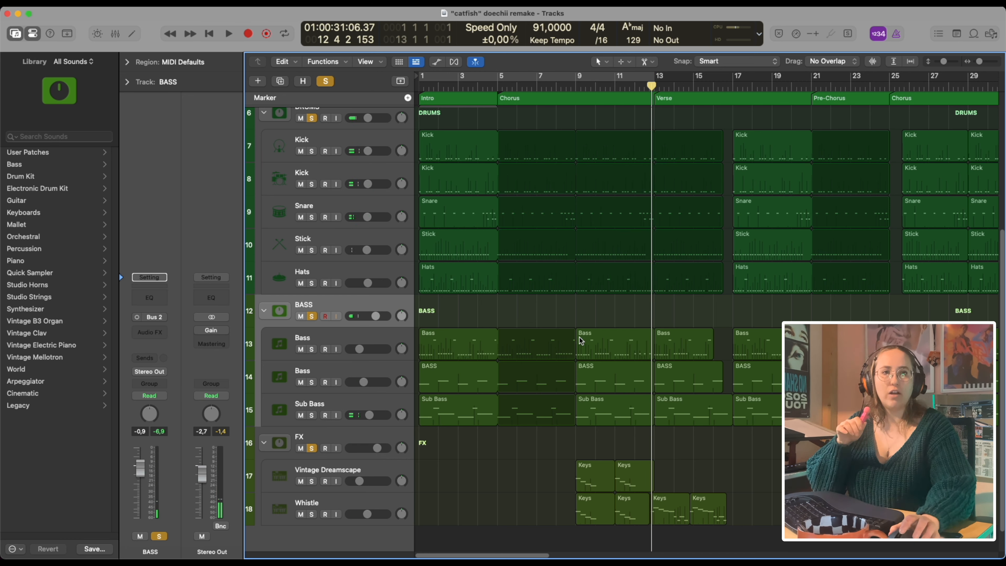
Collapse the original Stems stack and expand the DRUMS stack to review the rebuilt drum and bass tracks
scroll(442, 263, "up", 3)
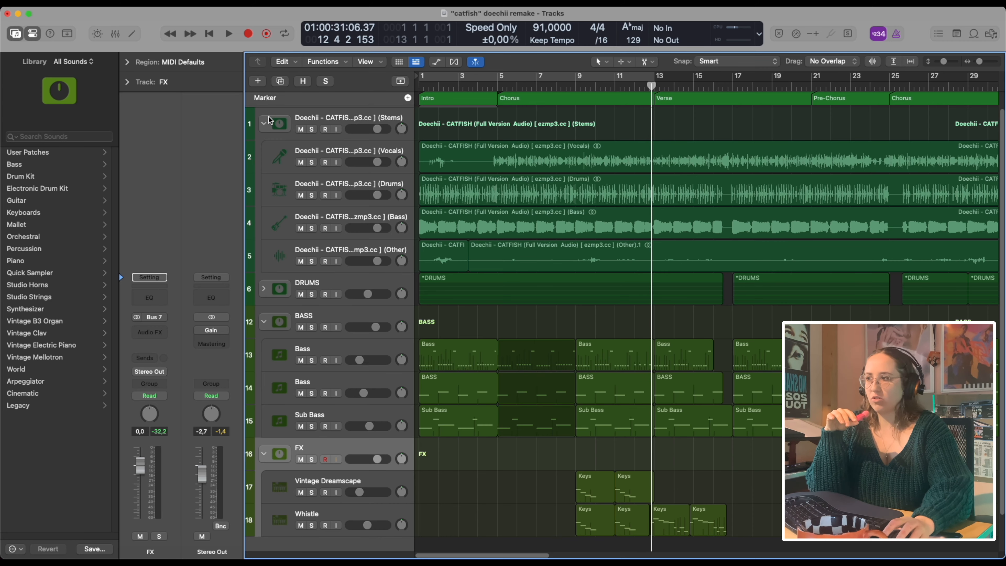
left_click(268, 120)
left_click(264, 157)
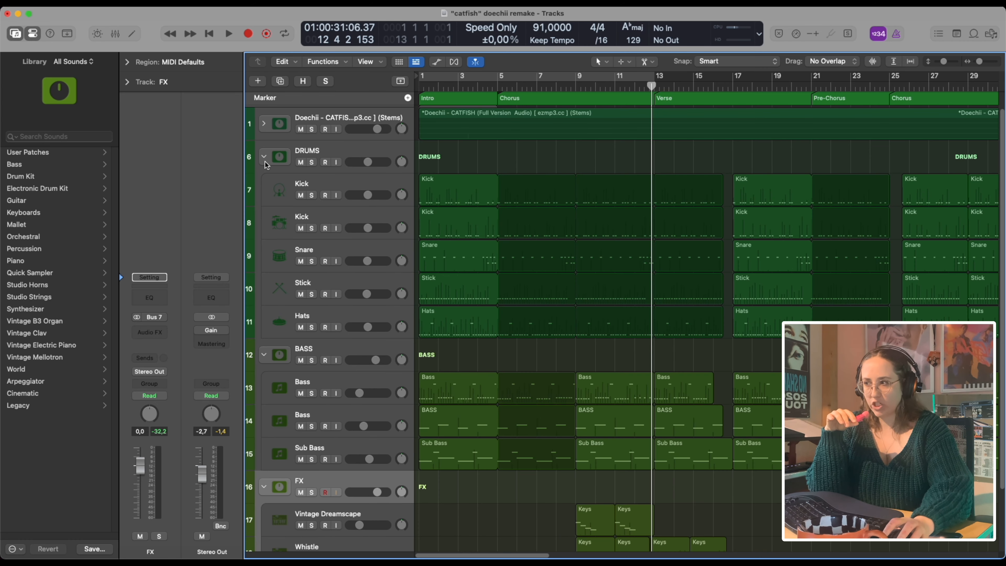
left_click(337, 178)
left_click(329, 381)
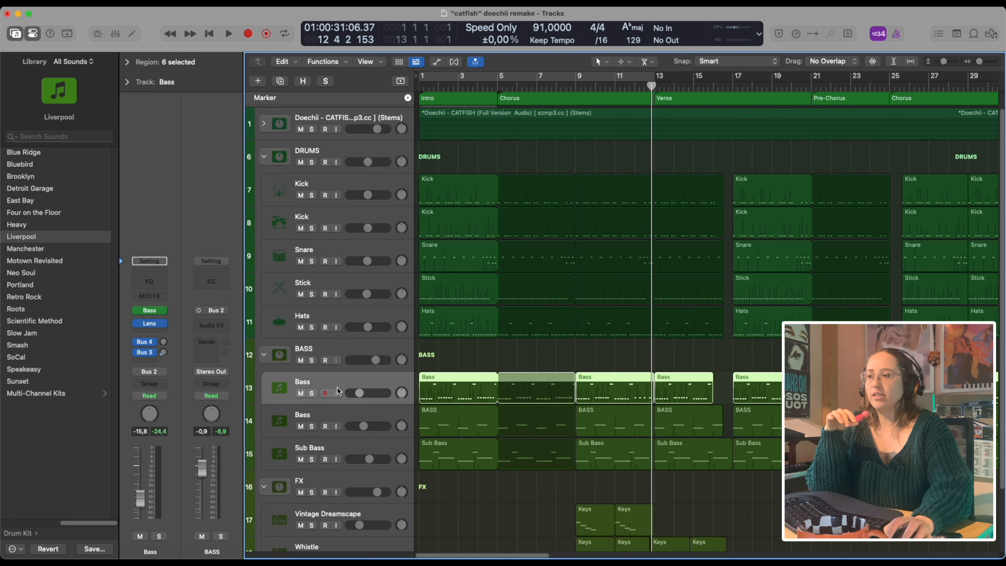
left_click(331, 349)
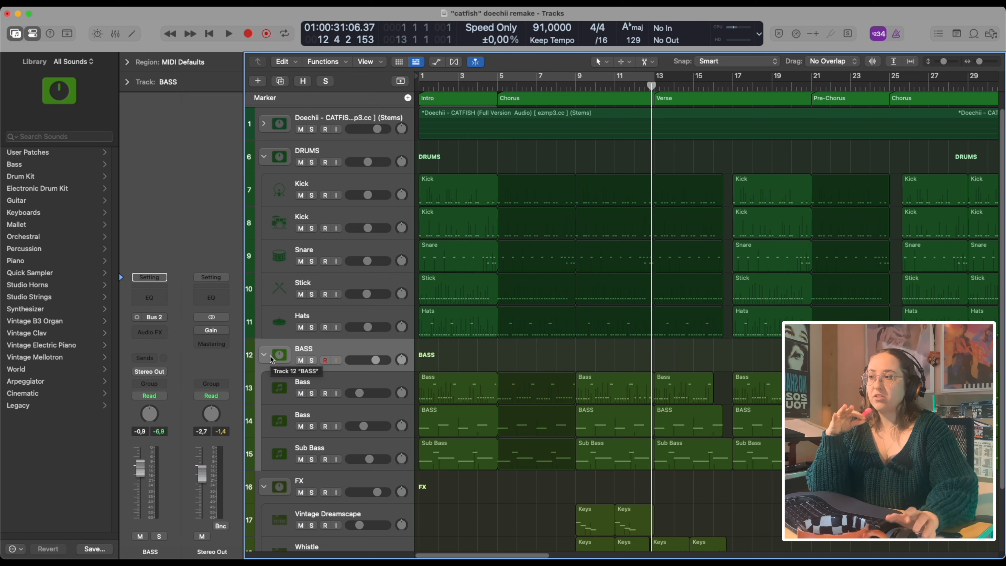
left_click(448, 145)
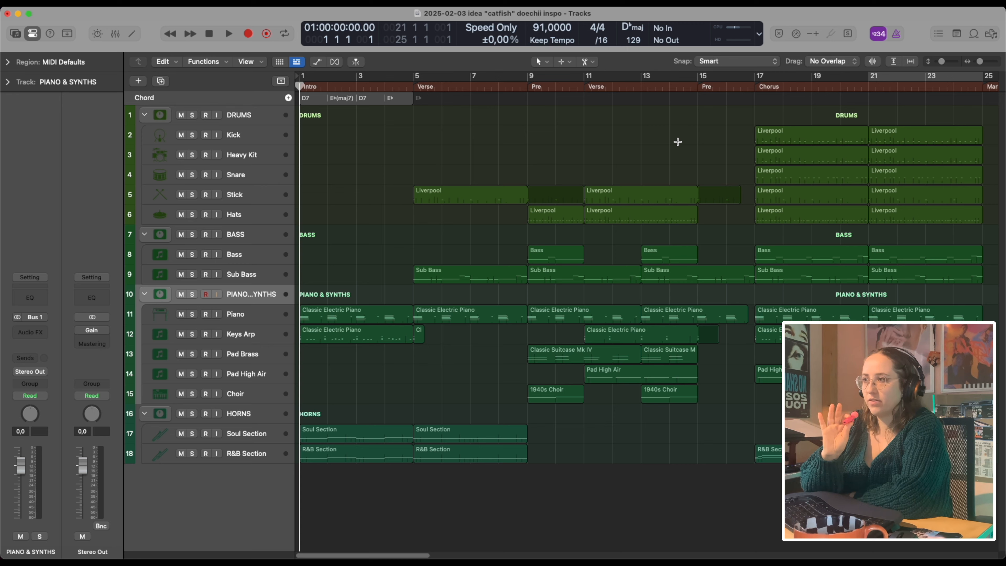
Review the DRUMS stack's Kick, Heavy Kit, Stick and Hats tracks in the "catfish" doechii inspo project
left_click(677, 141)
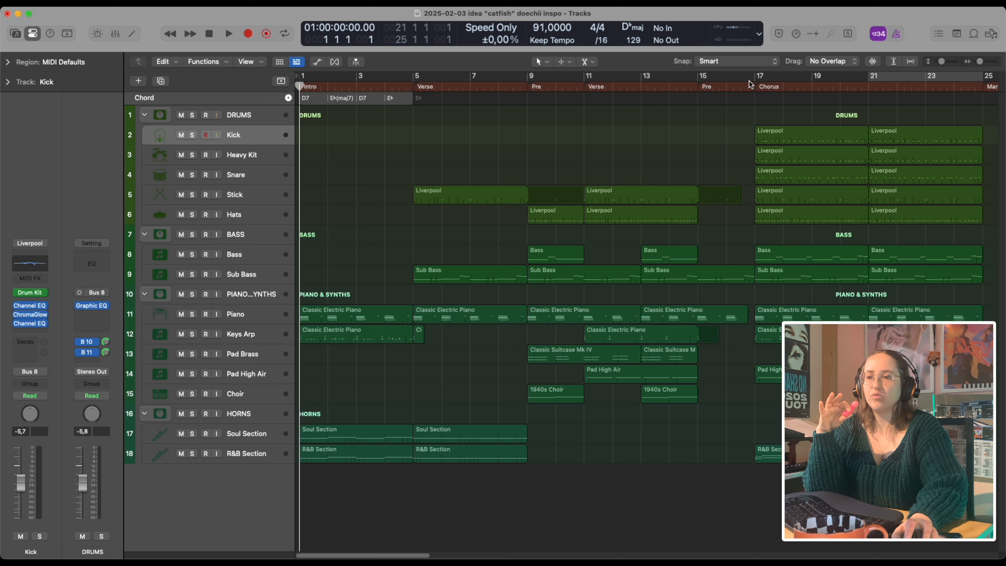
left_click(237, 118)
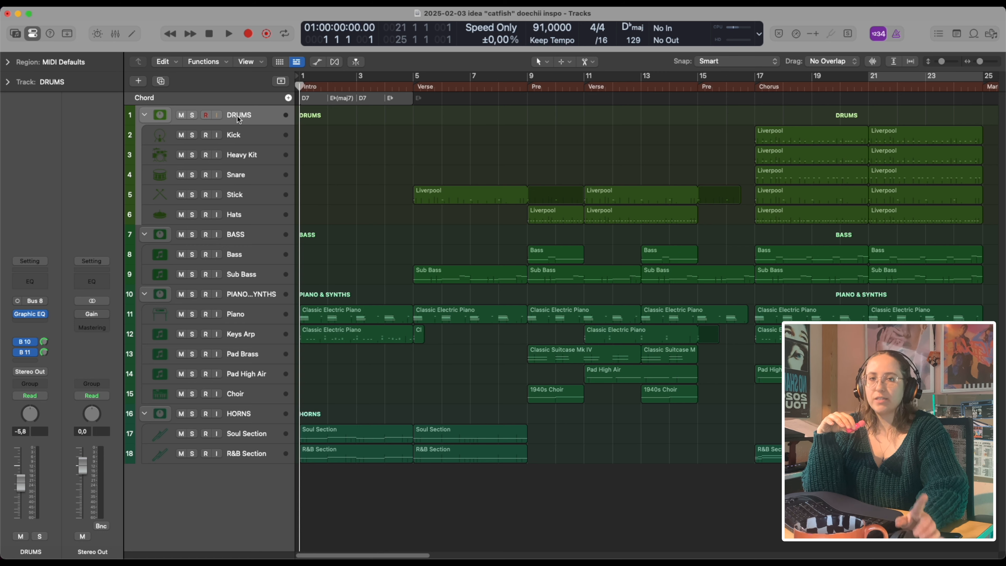
left_click(238, 151)
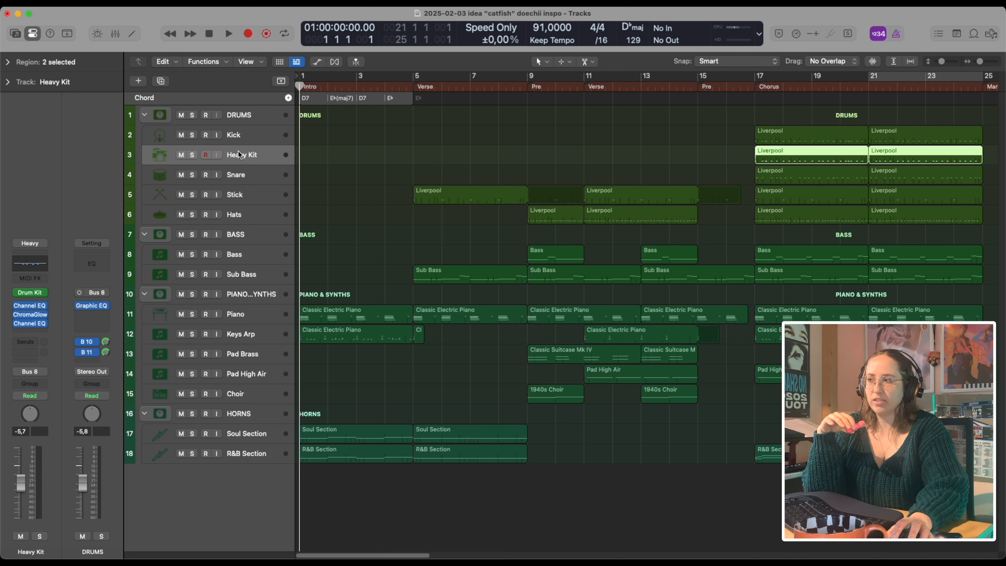
left_click(248, 190)
left_click(249, 210)
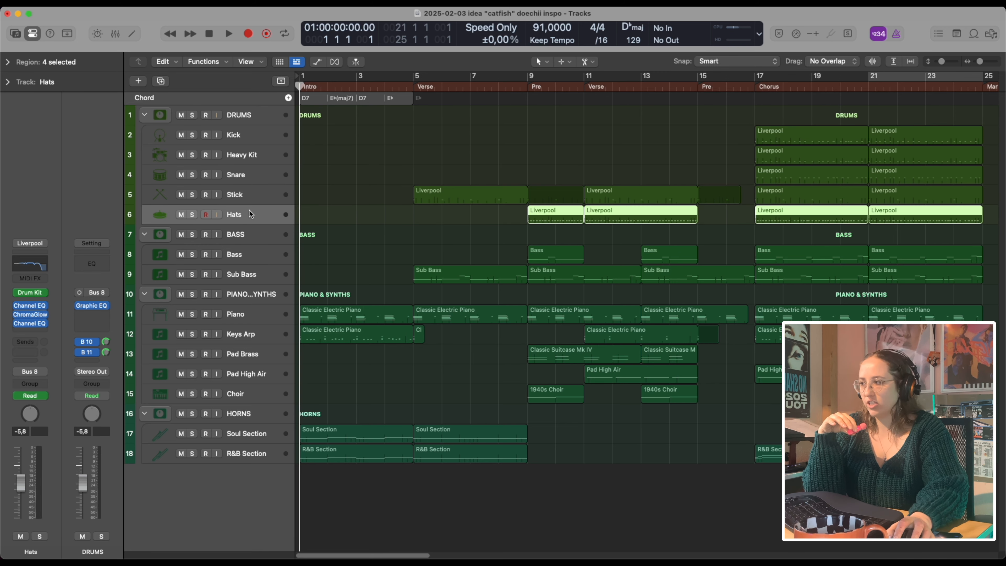
left_click(348, 200)
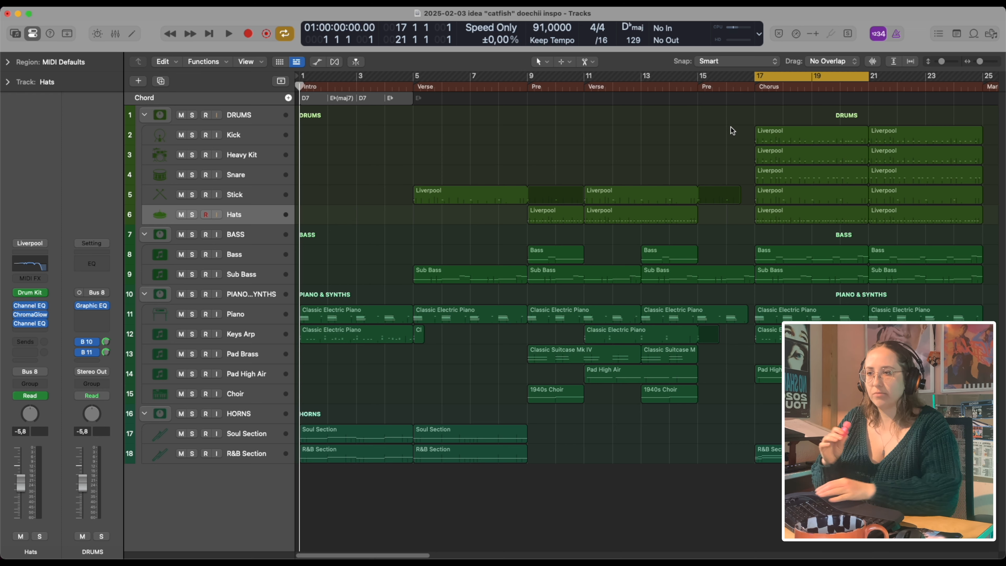
Play the soloed DRUMS stack over chorus bars 17 to 21 and examine its five regions together in the Piano Roll
left_click(192, 115)
key("space")
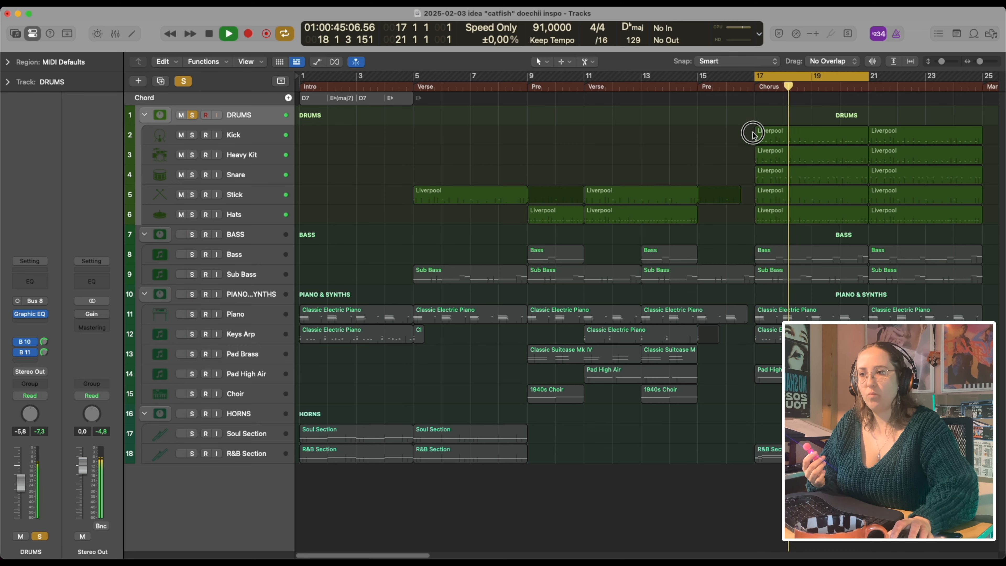
left_click_drag(752, 129, 821, 208)
double_click(821, 207)
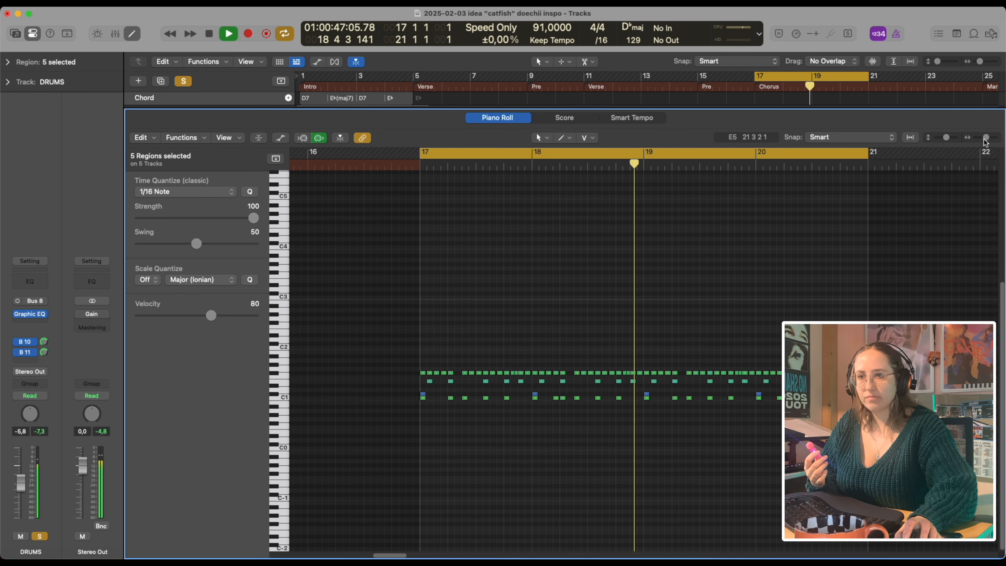
left_click_drag(978, 138, 987, 141)
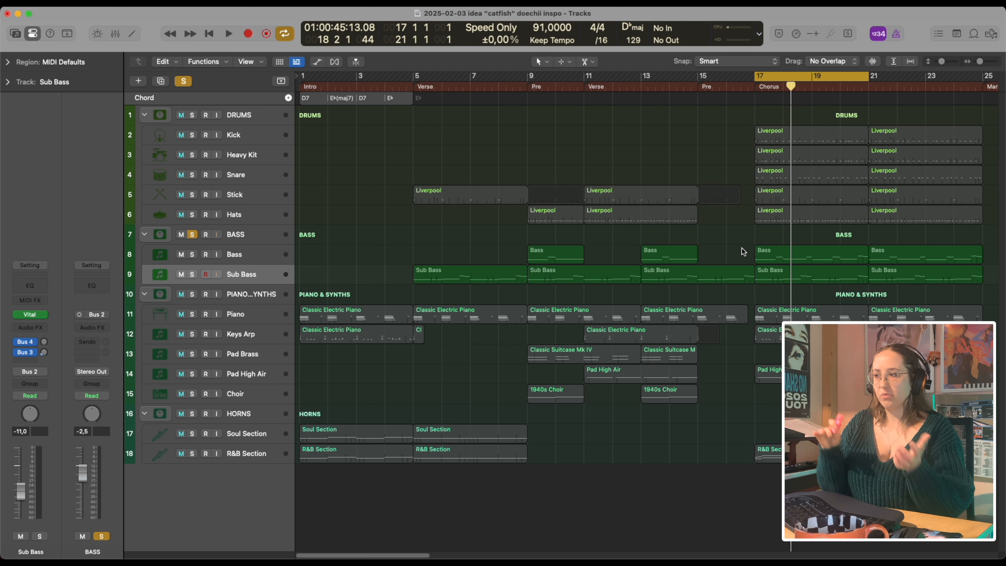
Play the soloed BASS stack over chorus bars 17 to 21, and turn its solo off
key("space")
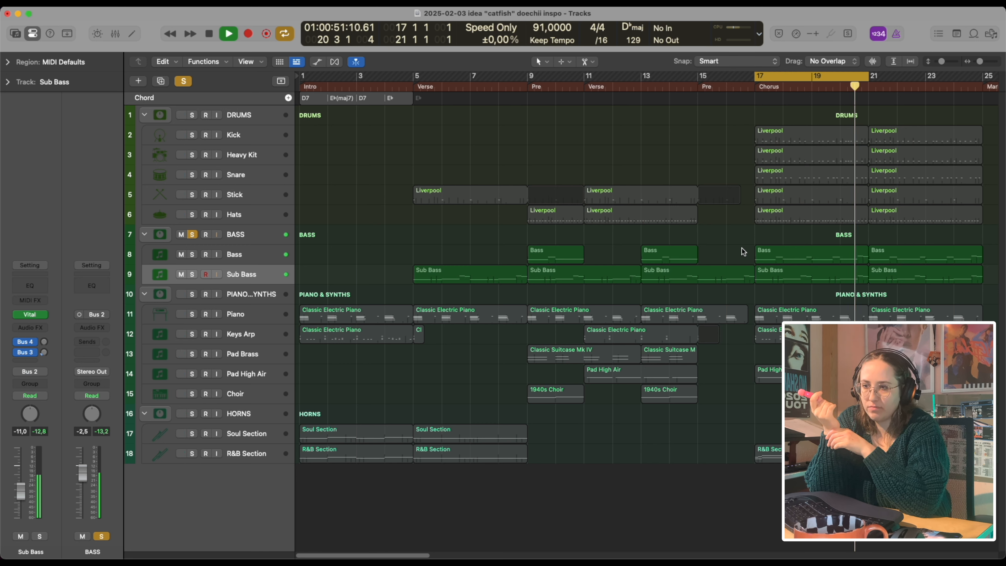
key("space")
left_click(192, 235)
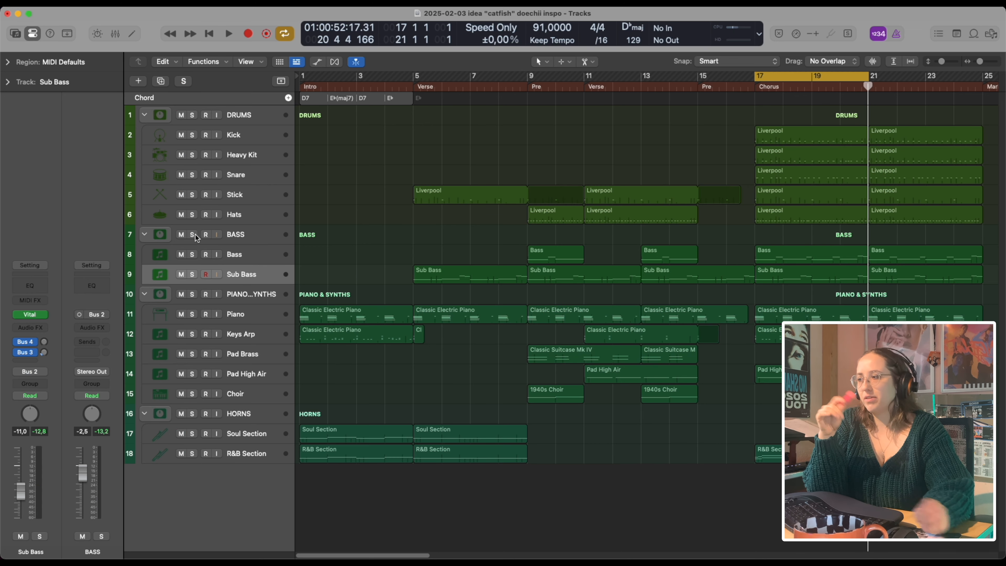
left_click(154, 235)
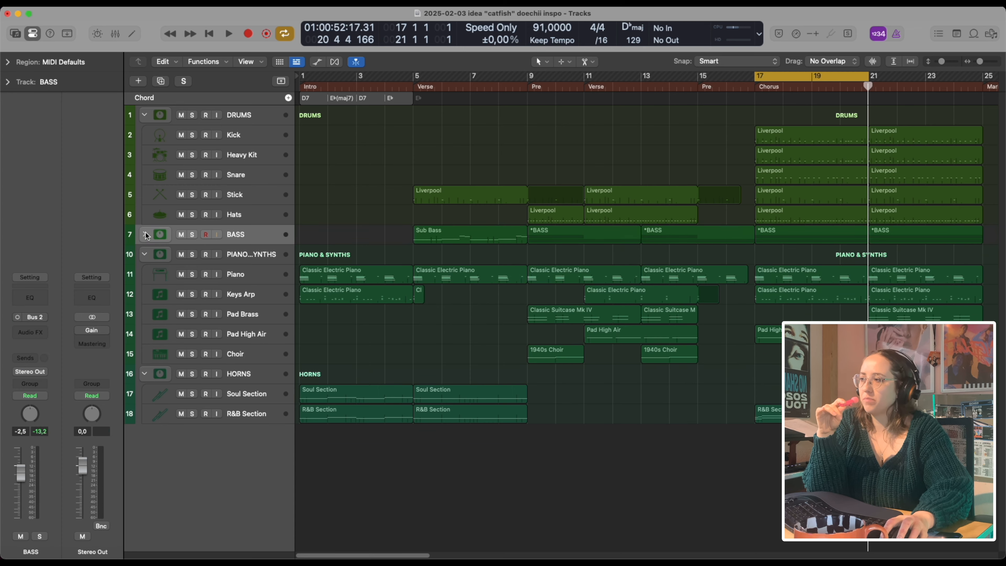
Inspect the Vintage Electric Piano instrument and its Classic Suitcase Mk IV preset on the Piano track
left_click(232, 296)
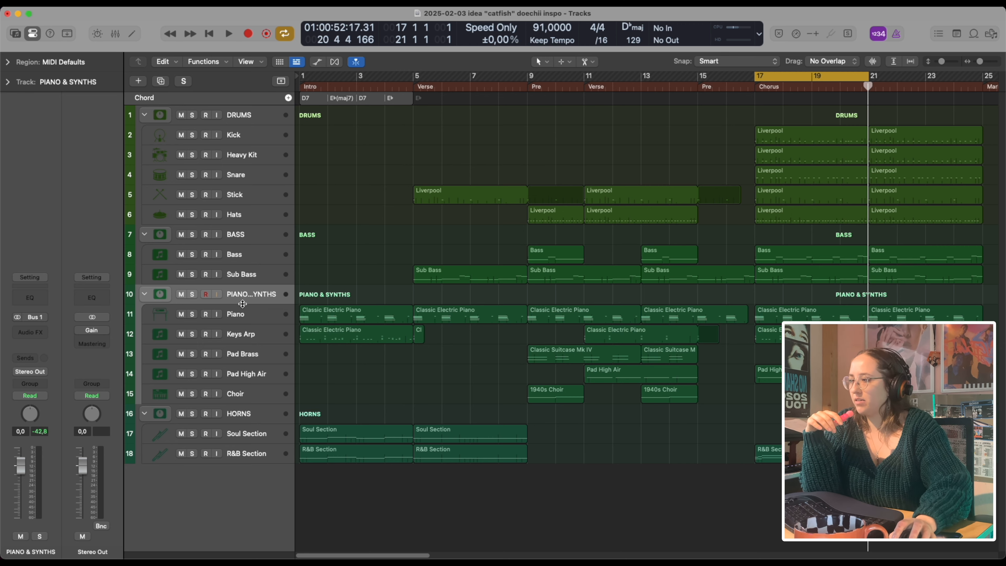
left_click(241, 313)
left_click(31, 314)
left_click_drag(496, 166, 265, 133)
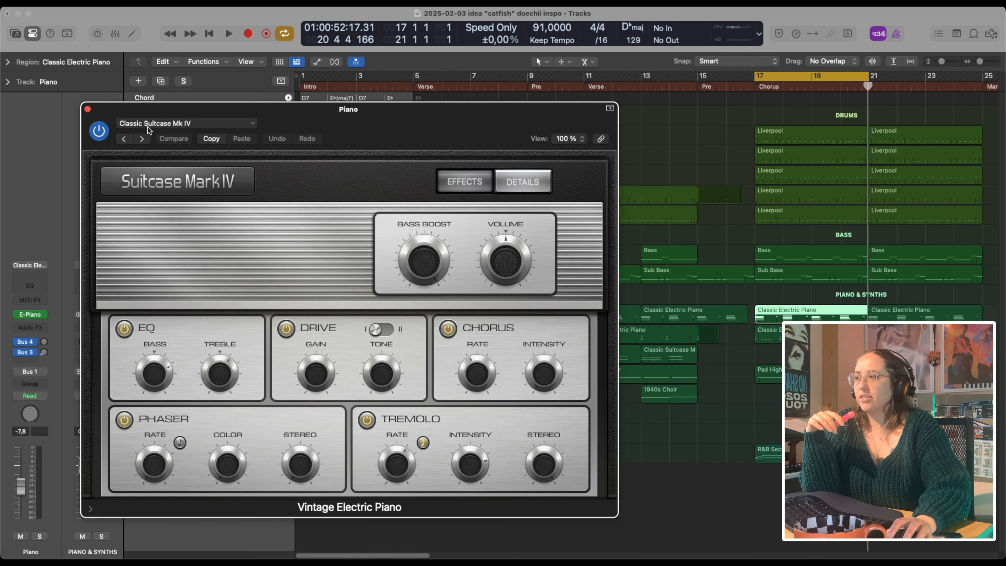
left_click(88, 109)
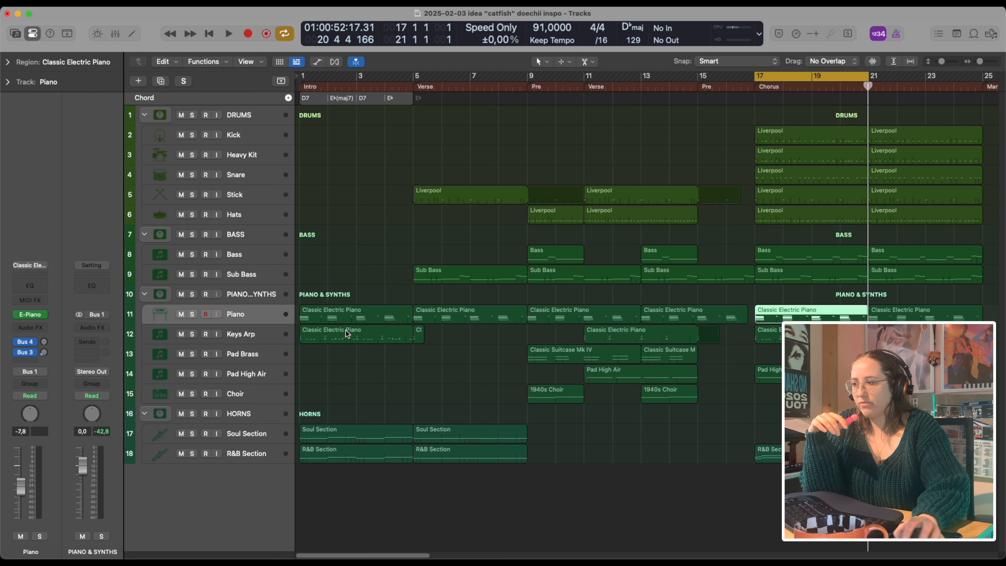
Solo the Piano track, play its chorus region from bar 17, and examine the chords in the Piano Roll
left_click(192, 314)
key("space")
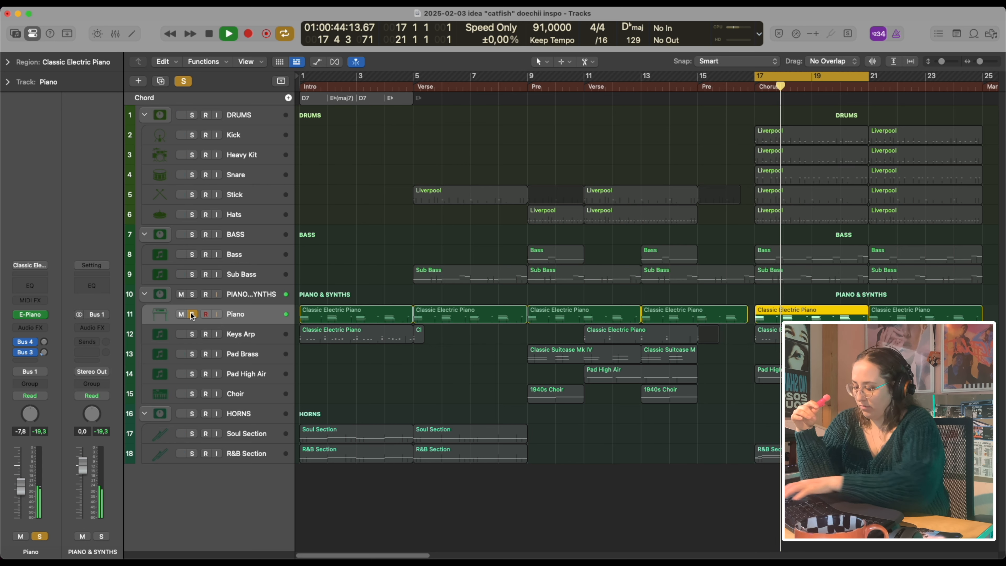
key("e")
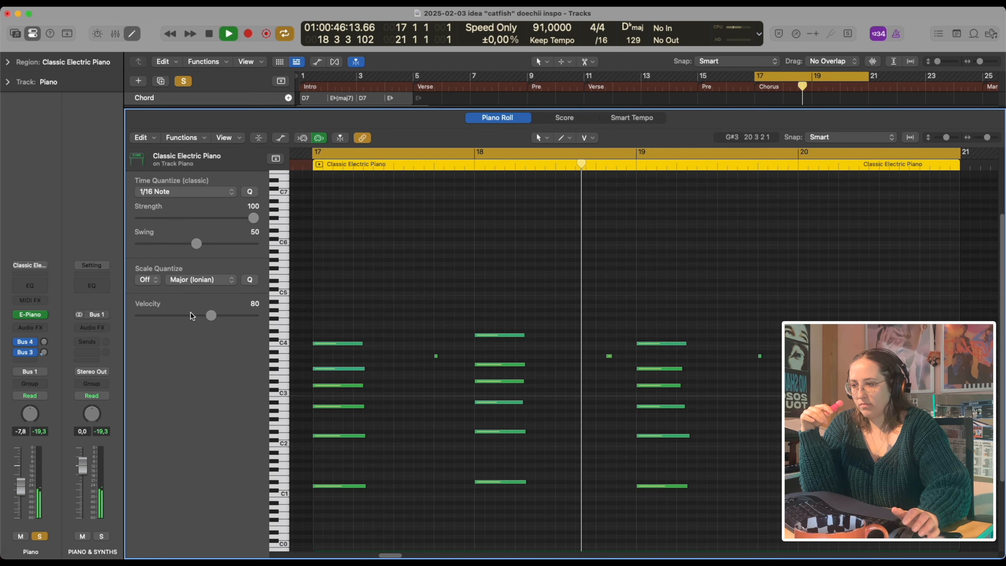
key("space")
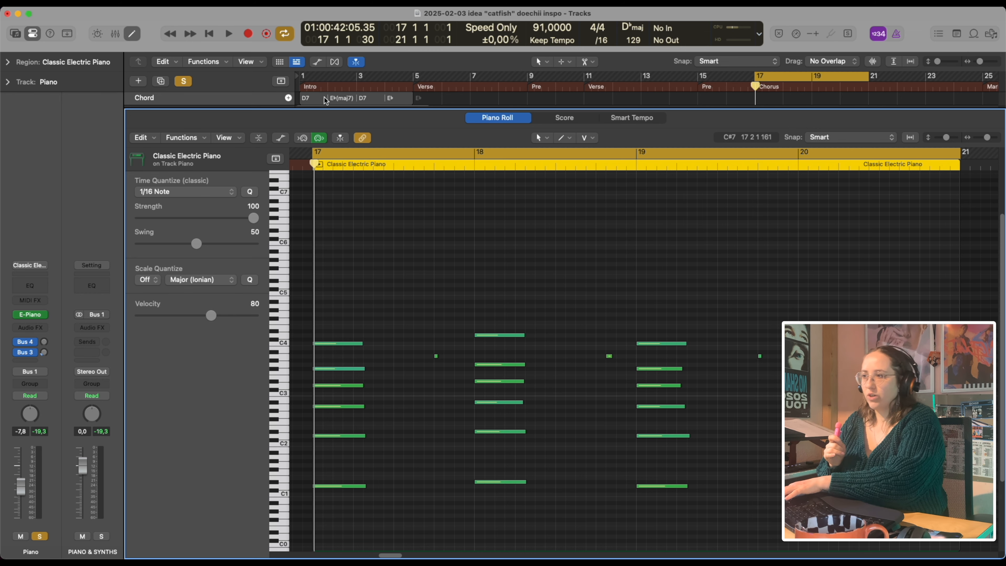
key("e")
Switch the solo to the Keys Arp track and inspect its Vital synth with the Another Dream Key preset
left_click(249, 336)
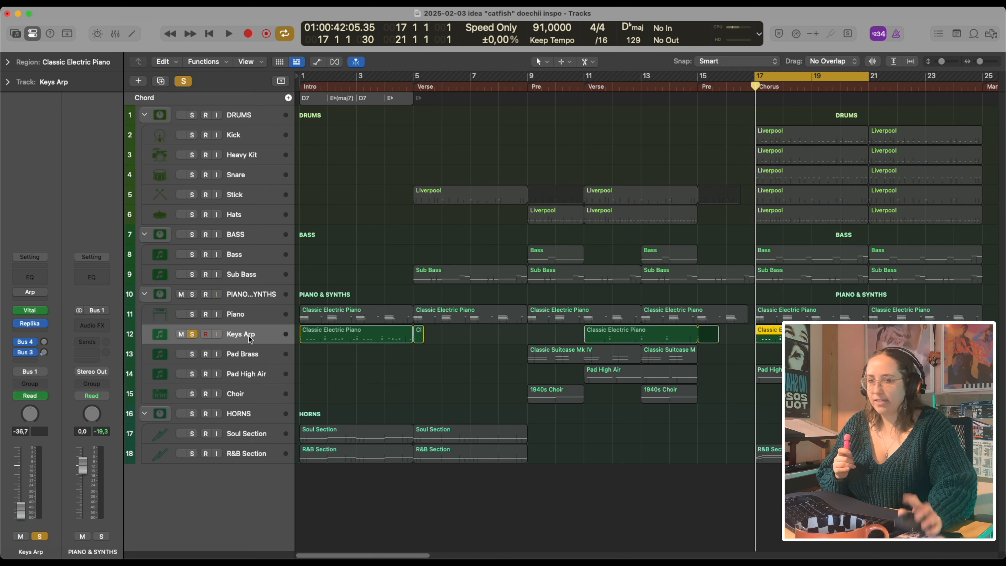
left_click(37, 311)
left_click_drag(650, 143, 468, 41)
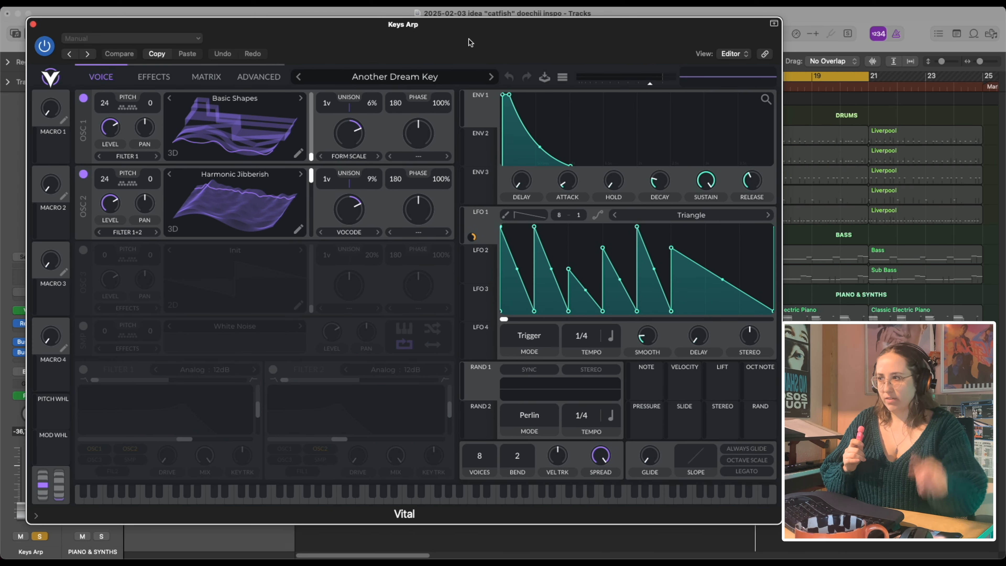
left_click(34, 25)
Check the Keys Arp track's Arpeggiator MIDI effect and inspect the Relay preset of its Replika delay
left_click(27, 293)
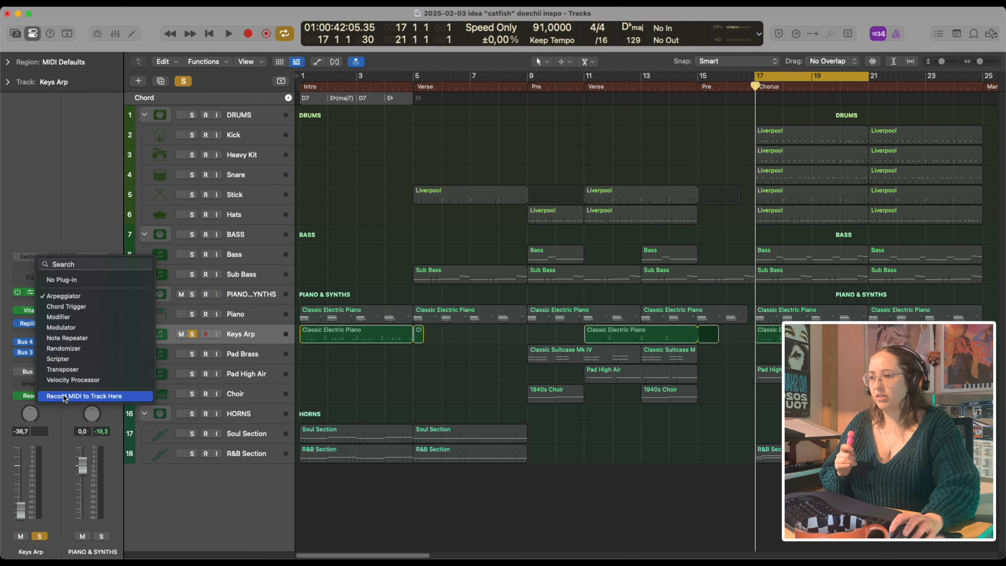
left_click(18, 296)
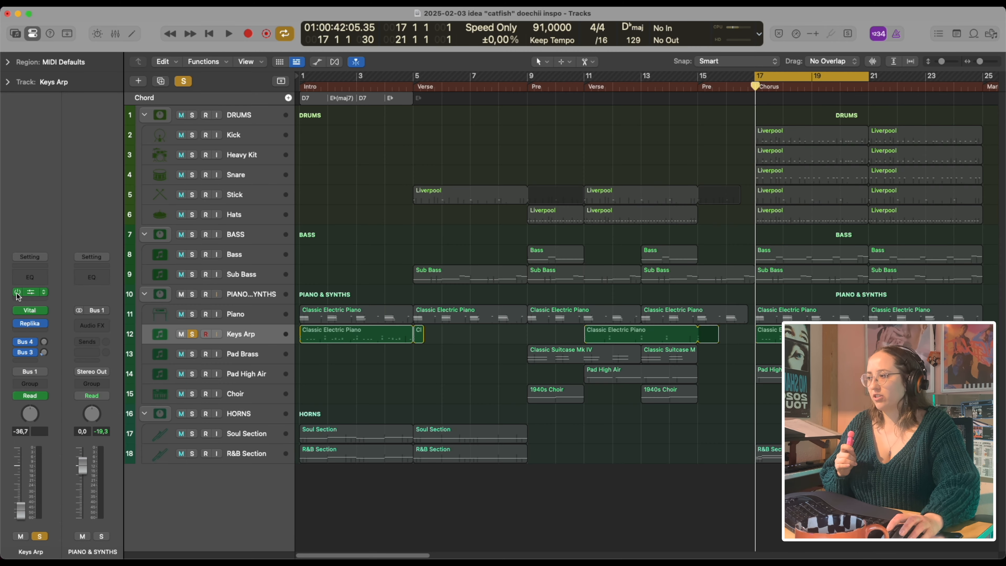
double_click(398, 336)
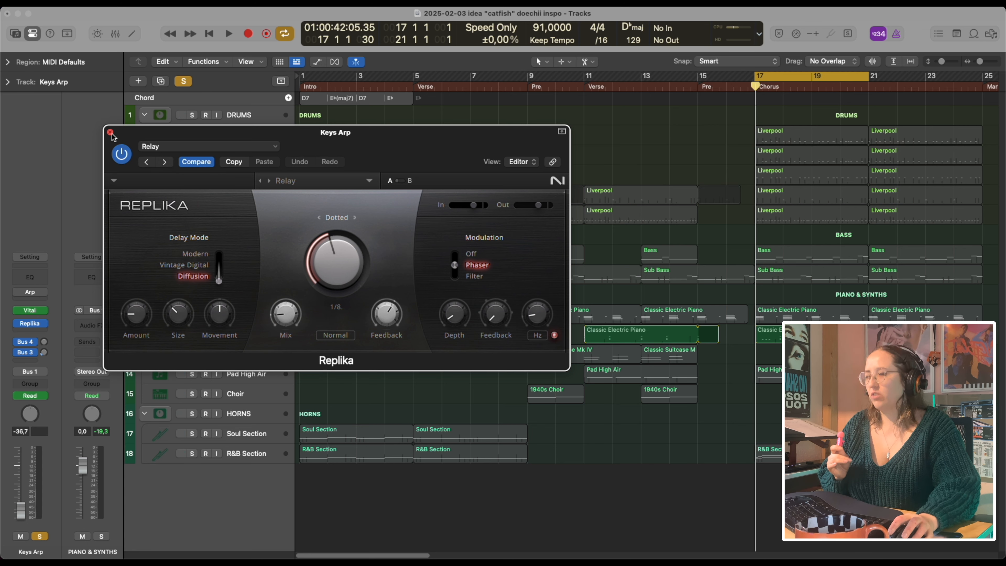
left_click(110, 133)
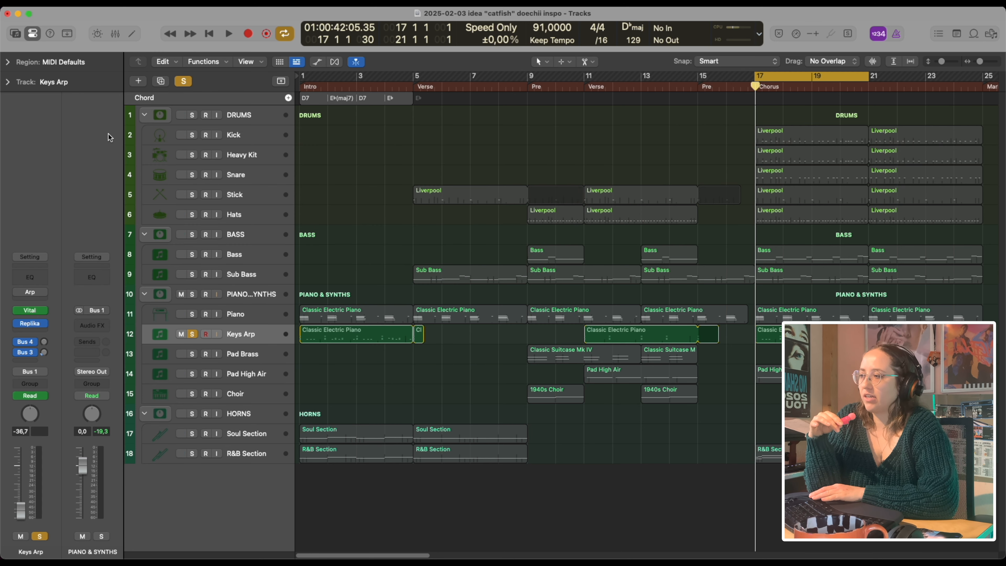
Play the soloed Keys Arp track over chorus bars 17 to 21, and turn its solo off
key("space")
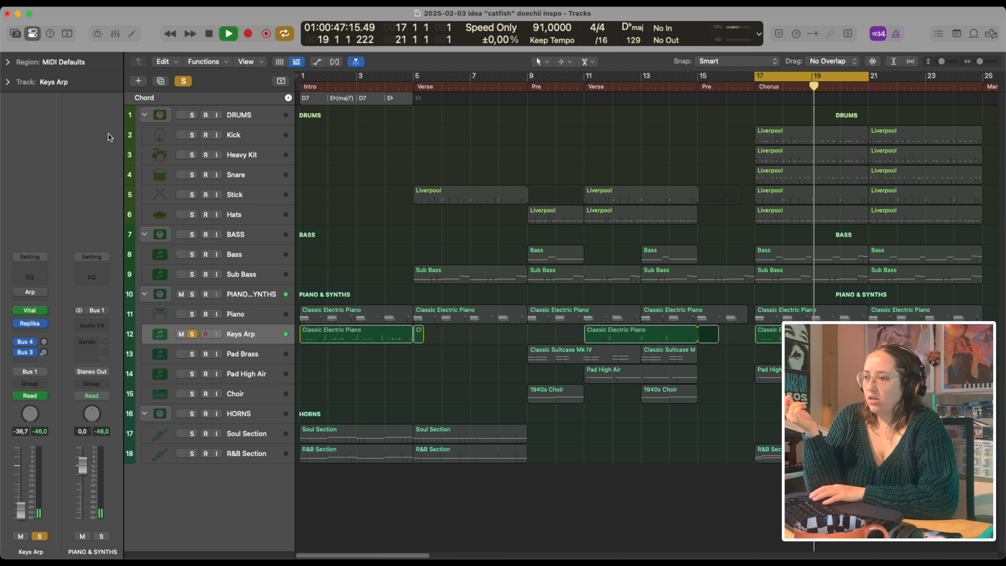
key("space")
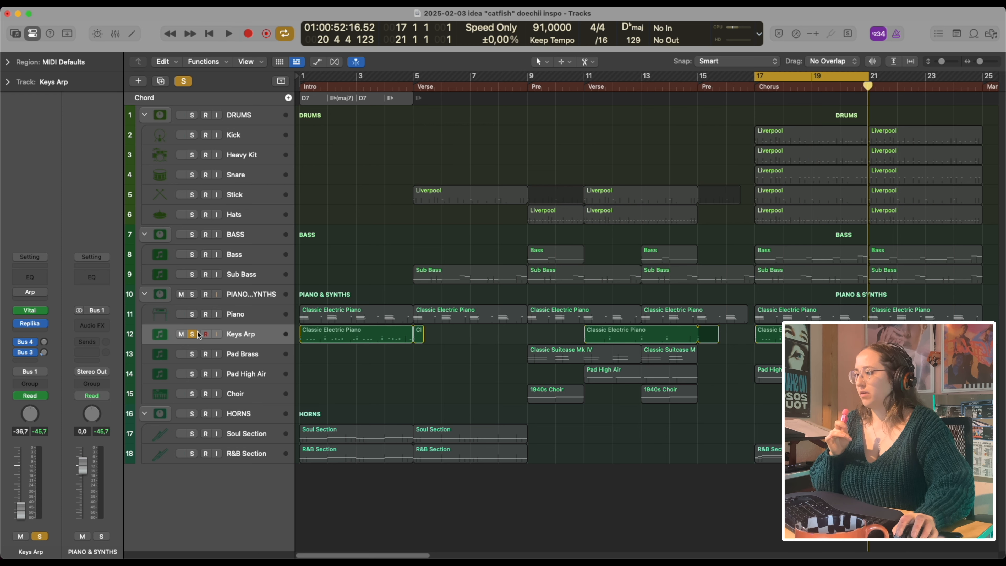
left_click(193, 334)
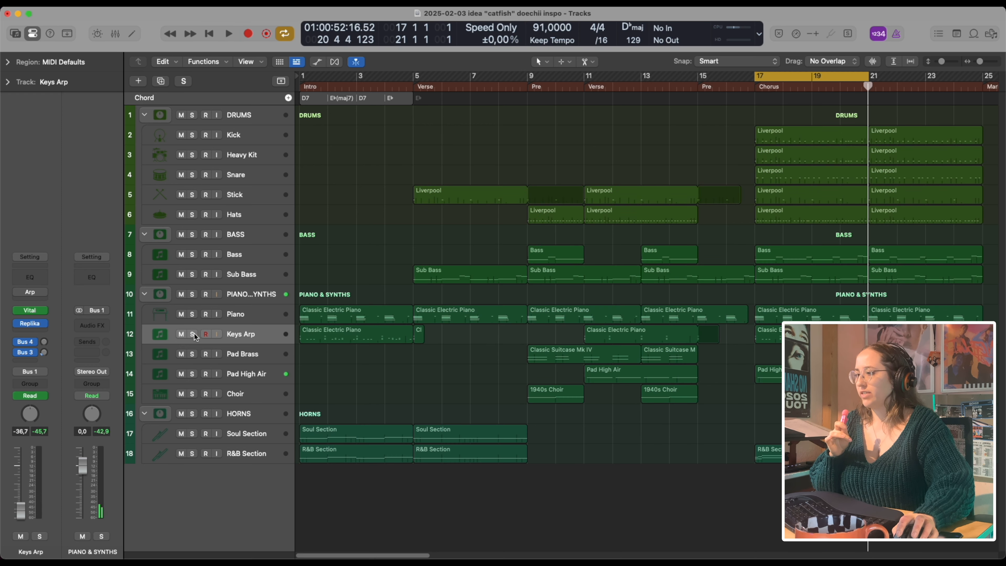
Solo the Pad Brass track and inspect the voice and effects settings of its DEAR_APRIL_PAD preset in Vital
left_click(192, 354)
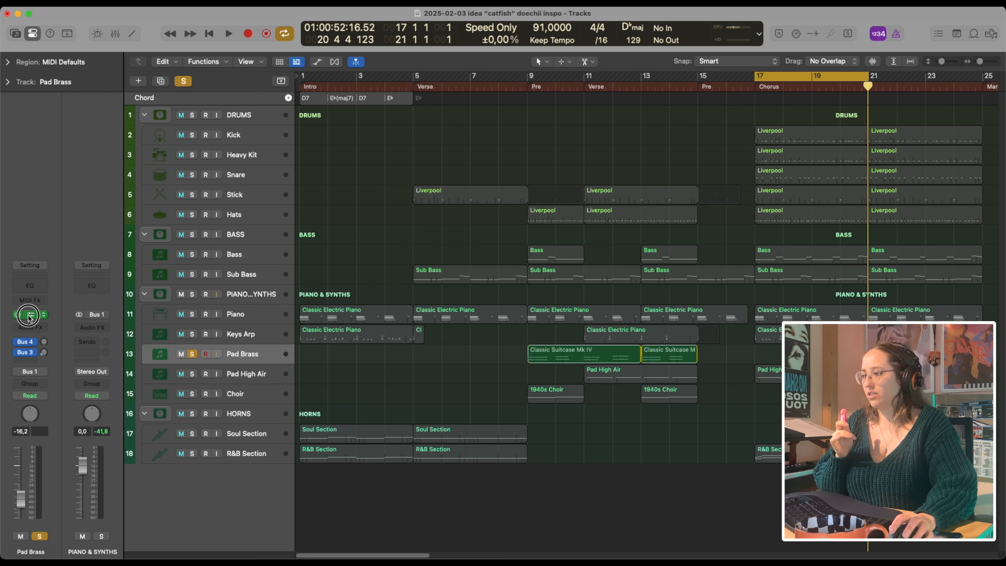
left_click(30, 315)
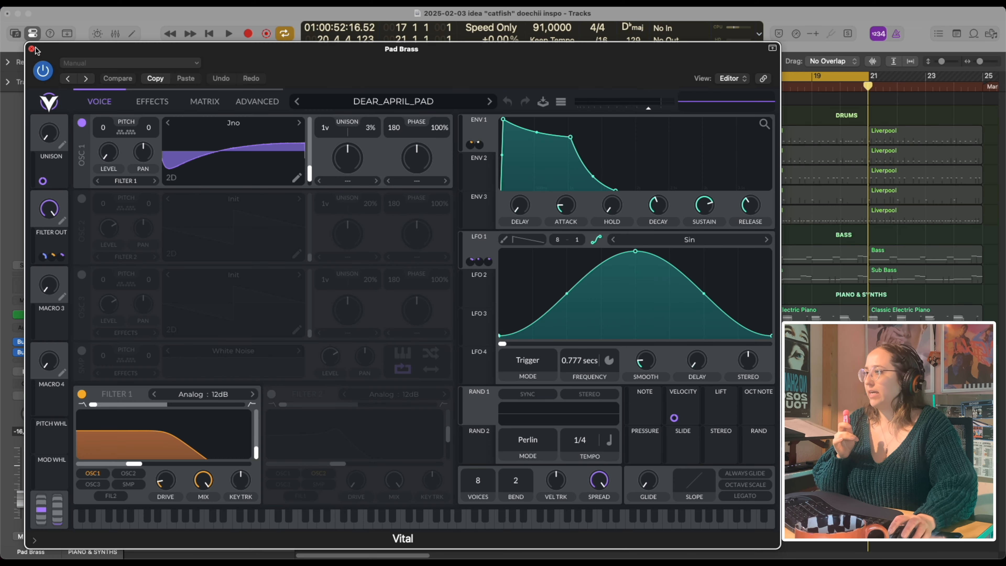
left_click(152, 101)
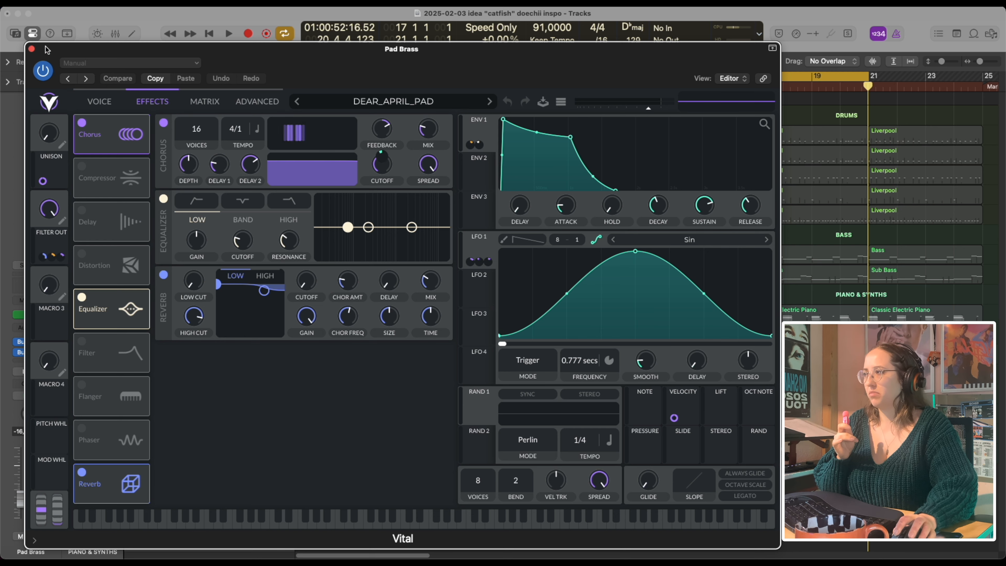
left_click(32, 50)
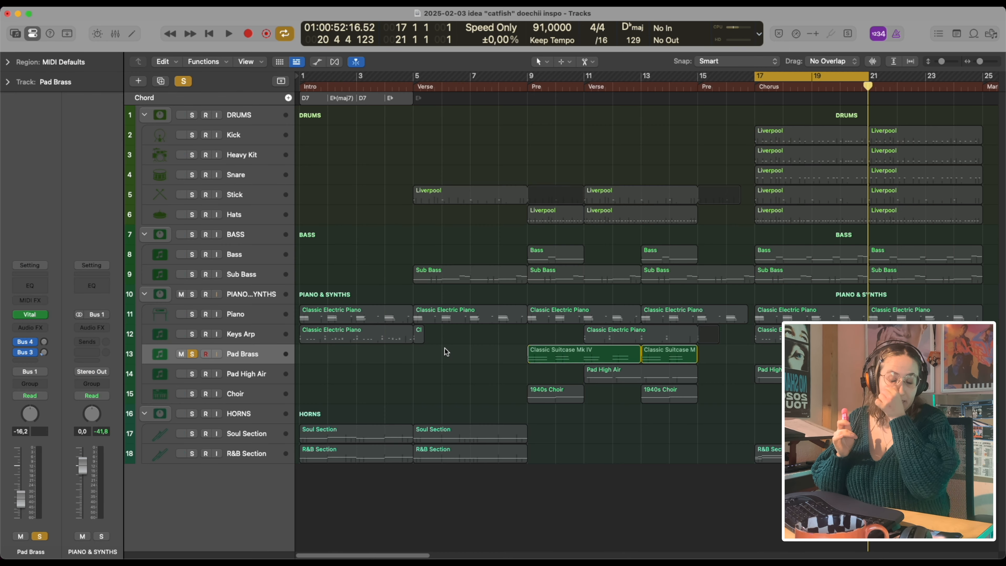
Move the cycle range to bars 21 to 25, play the soloed Pad Brass track there, and unsolo it
left_click_drag(852, 75, 954, 76)
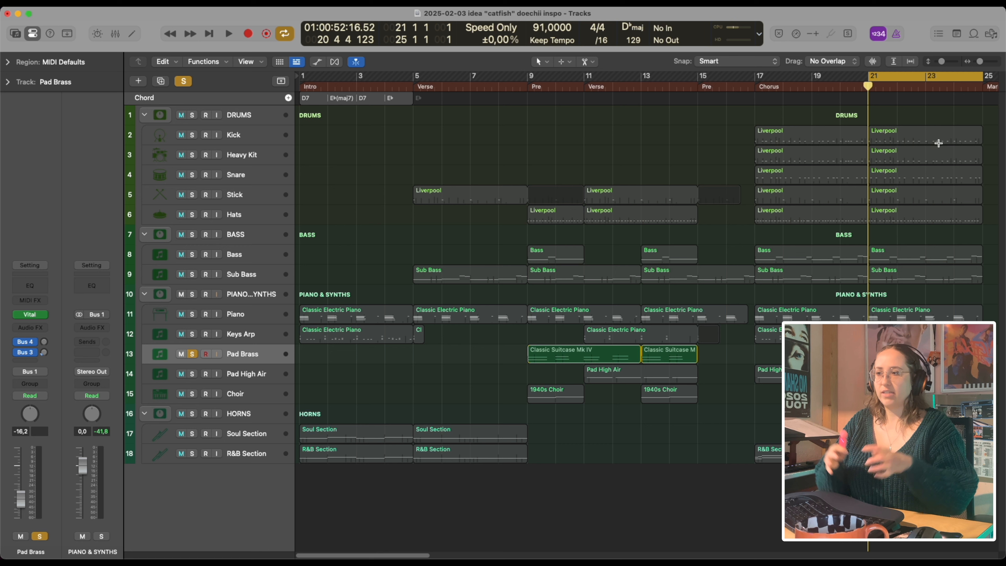
key("space")
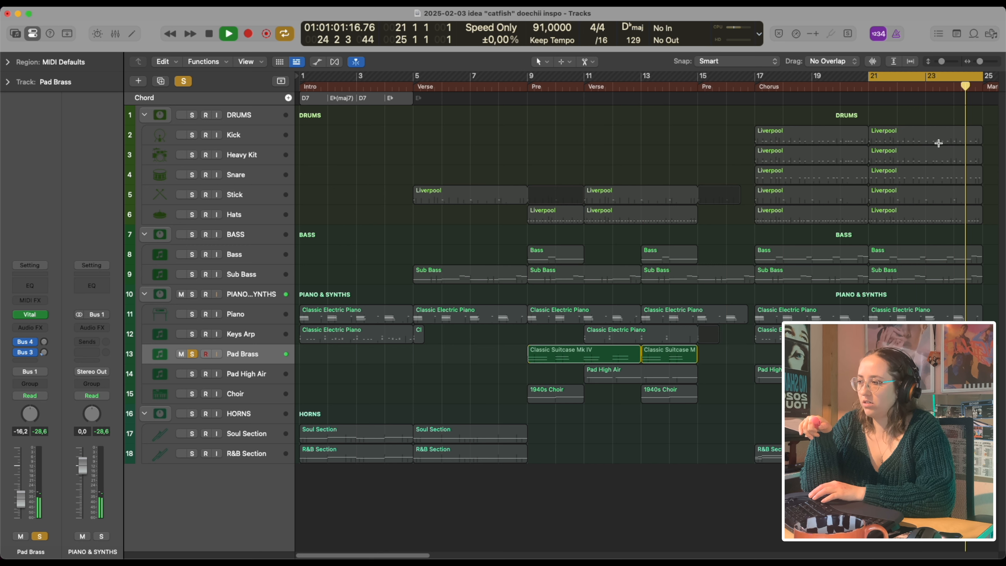
key("space")
key("s")
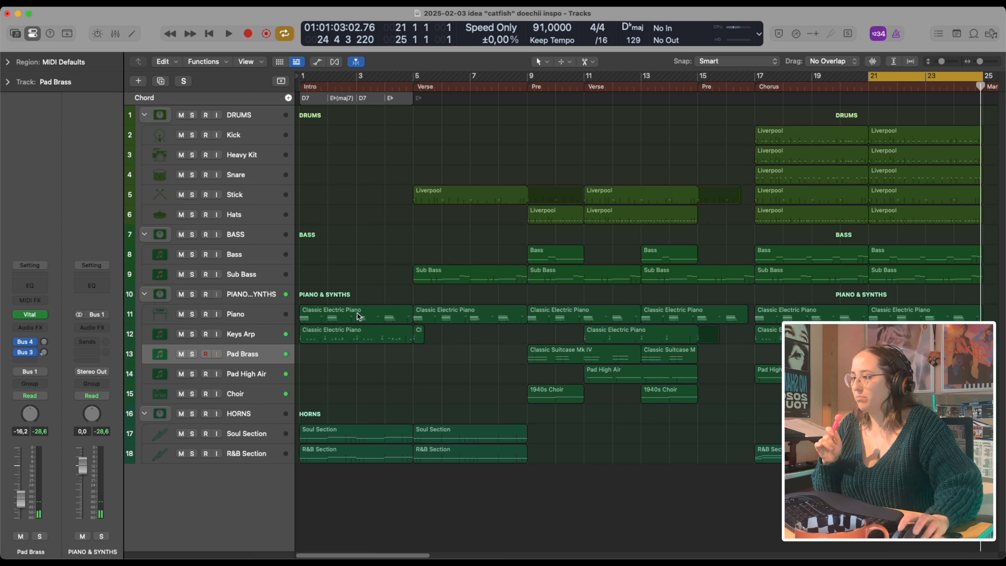
Inspect the Pad High Air track's Raum reverb with the Basic Quarters preset
left_click(221, 375)
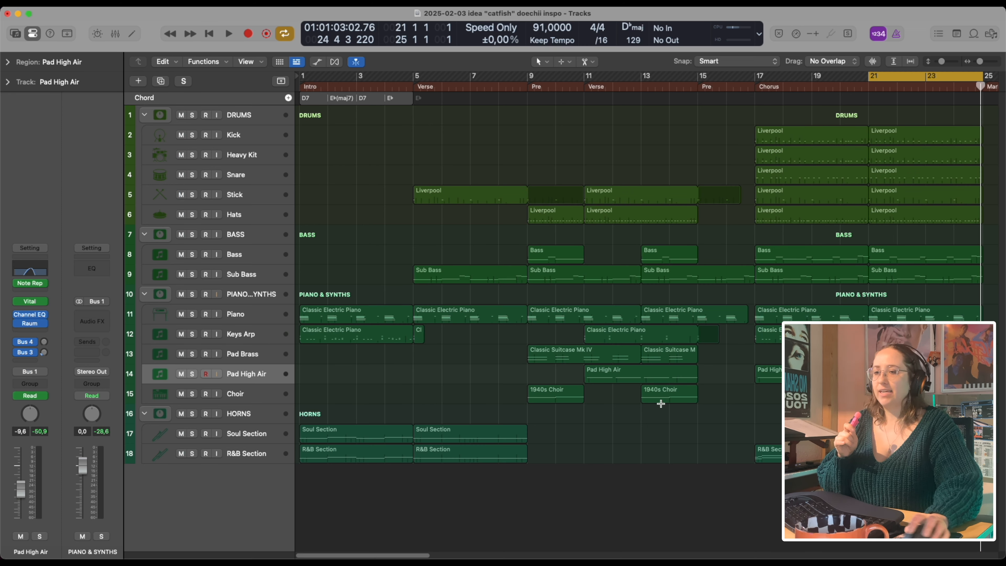
left_click_drag(459, 157, 439, 156)
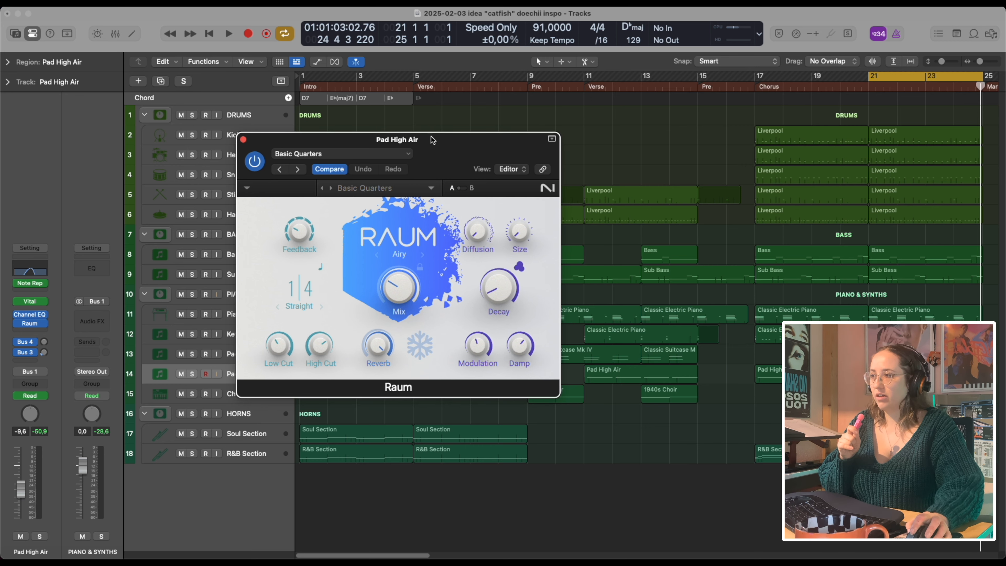
left_click(243, 139)
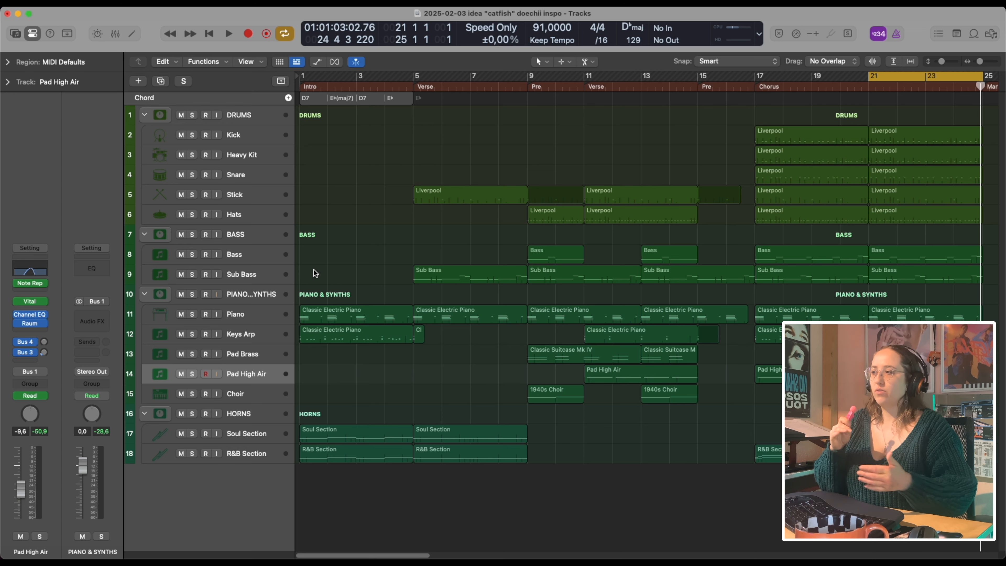
Solo the Pad High Air track, play it from bar 21 within the cycle range, and turn its solo off
key("s")
key("space")
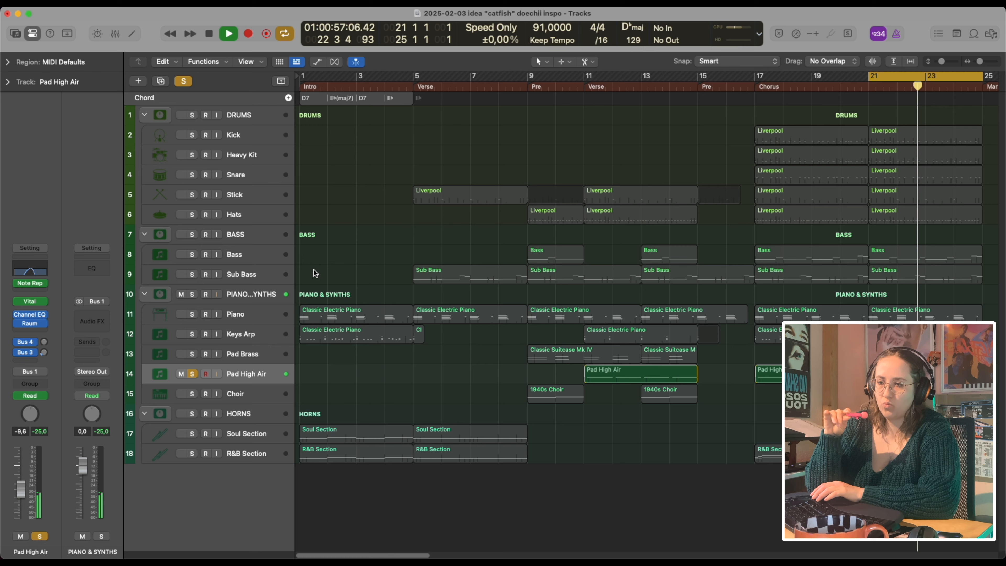
key("space")
left_click(233, 332)
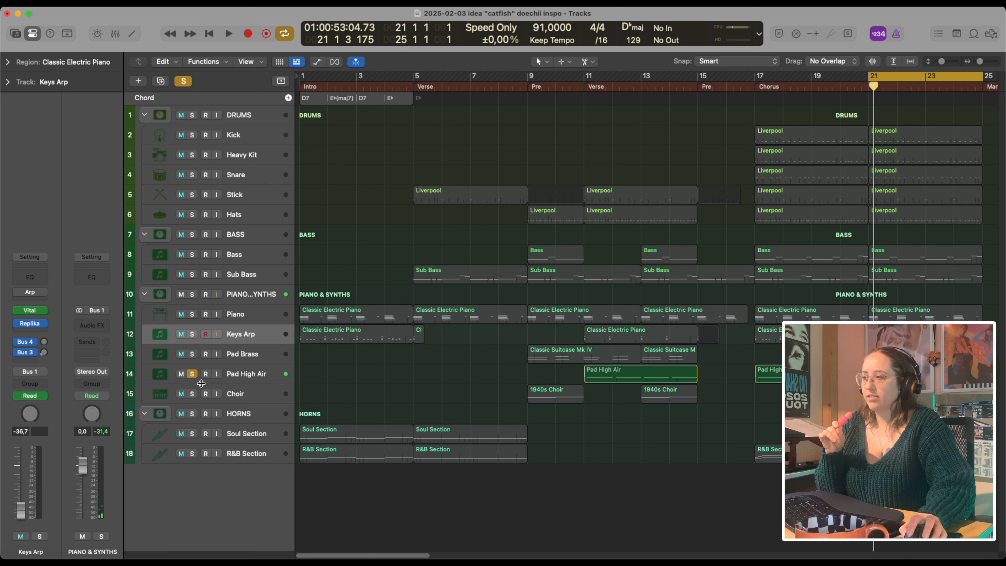
left_click(194, 375)
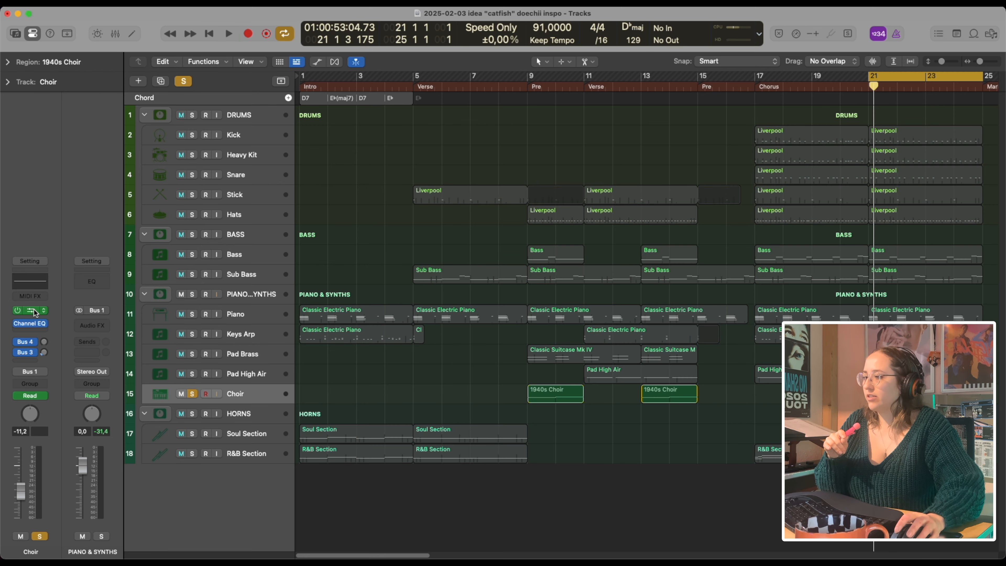
Inspect the soloed Choir track's 1940s Choir preset in Alchemy, and play its bar 21 region in the Piano Roll
left_click(33, 309)
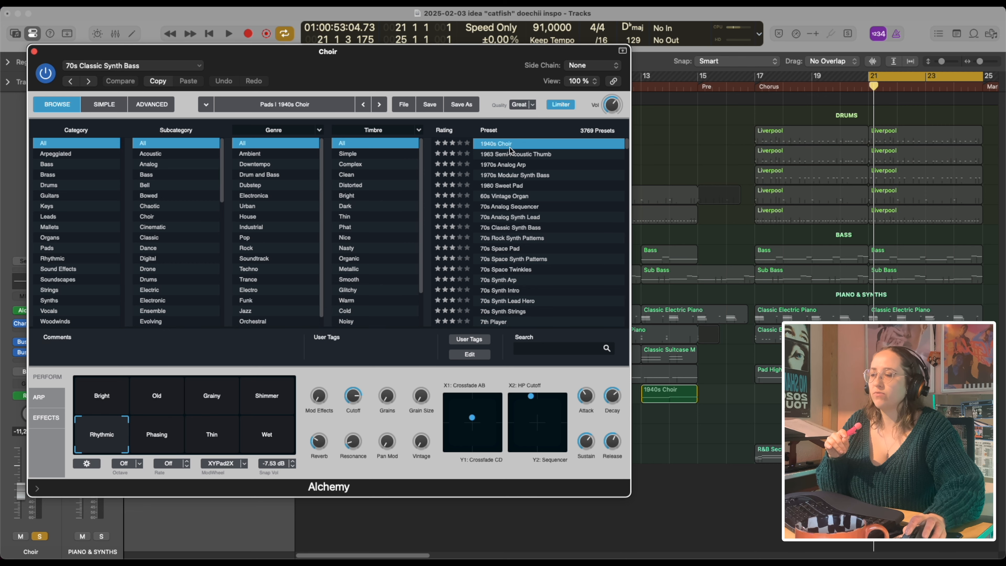
left_click(34, 52)
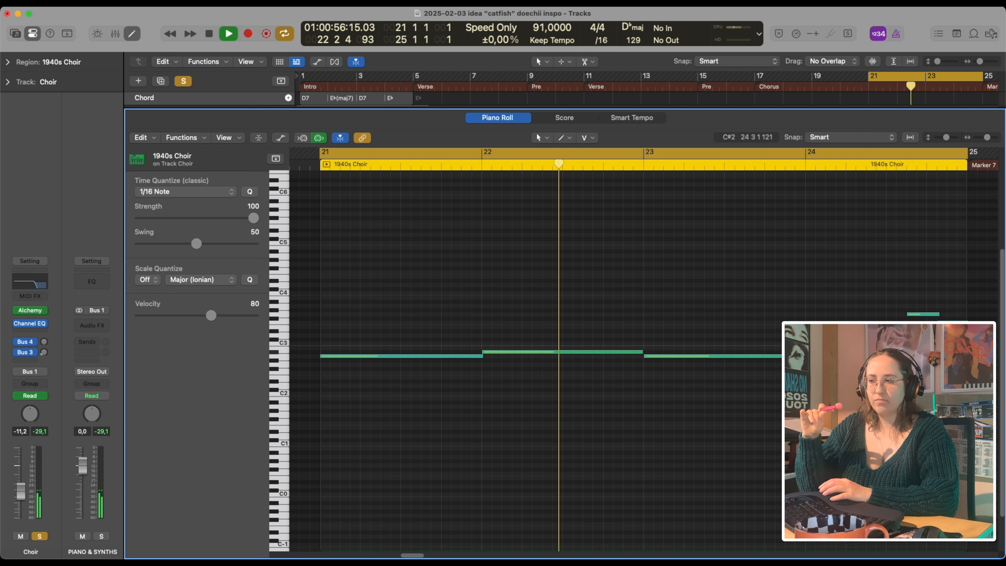
key("space")
key("e")
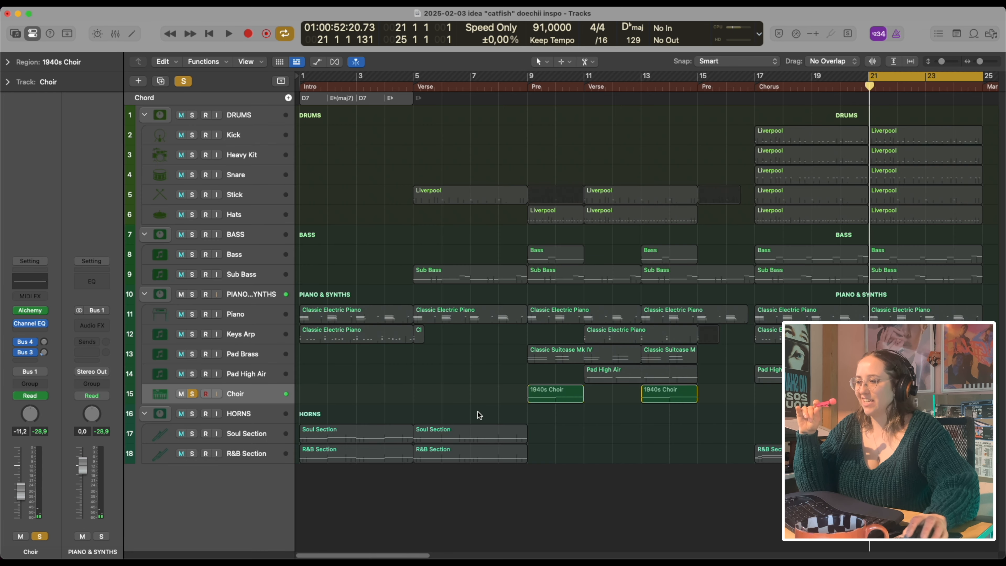
Solo the whole PIANO & SYNTHS stack and turn off the Choir track's own solo
left_click(192, 294)
left_click(192, 394)
left_click(339, 352)
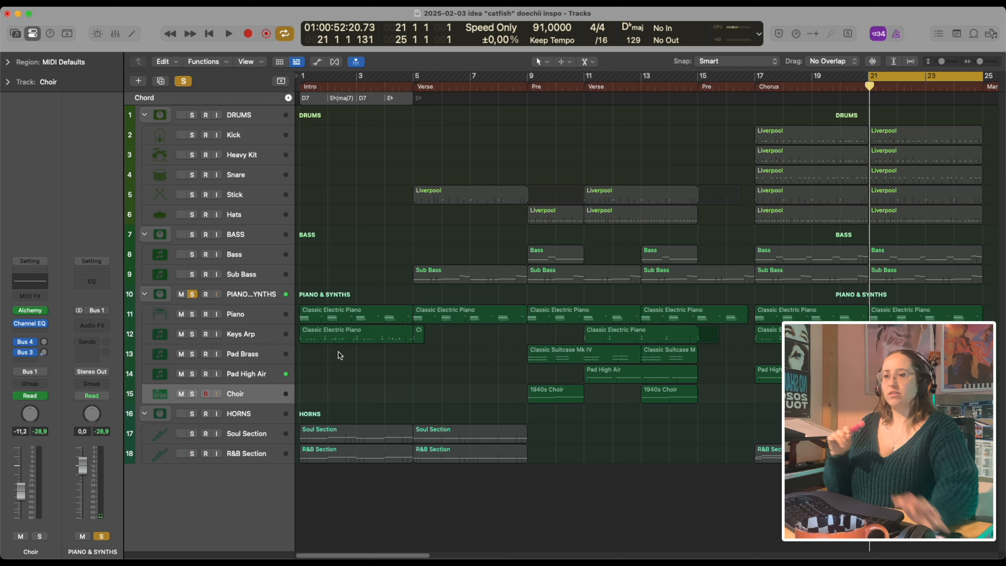
Play the soloed PIANO & SYNTHS stack from bar 21 within the cycle range, and turn its solo off
key("space")
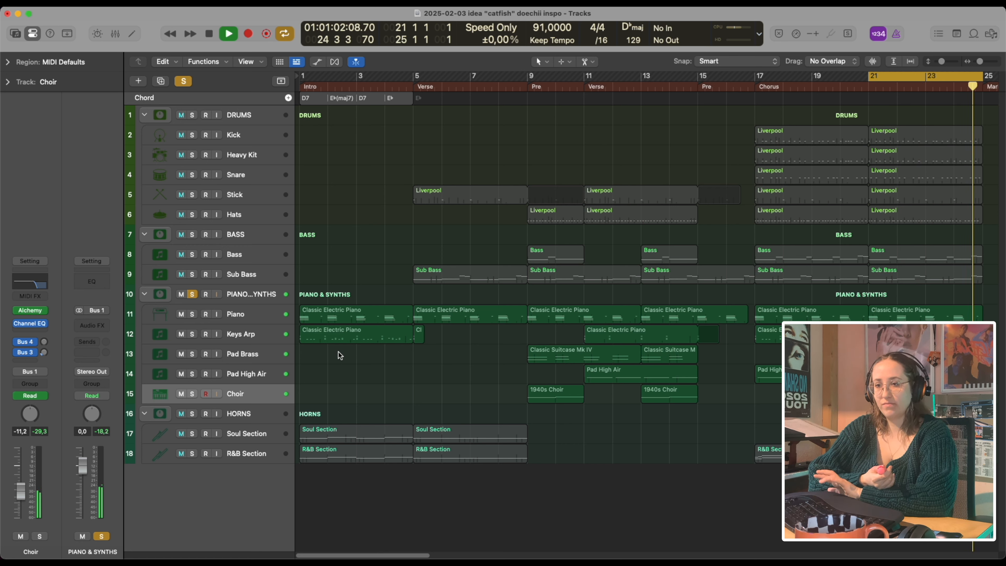
key("space")
left_click(192, 294)
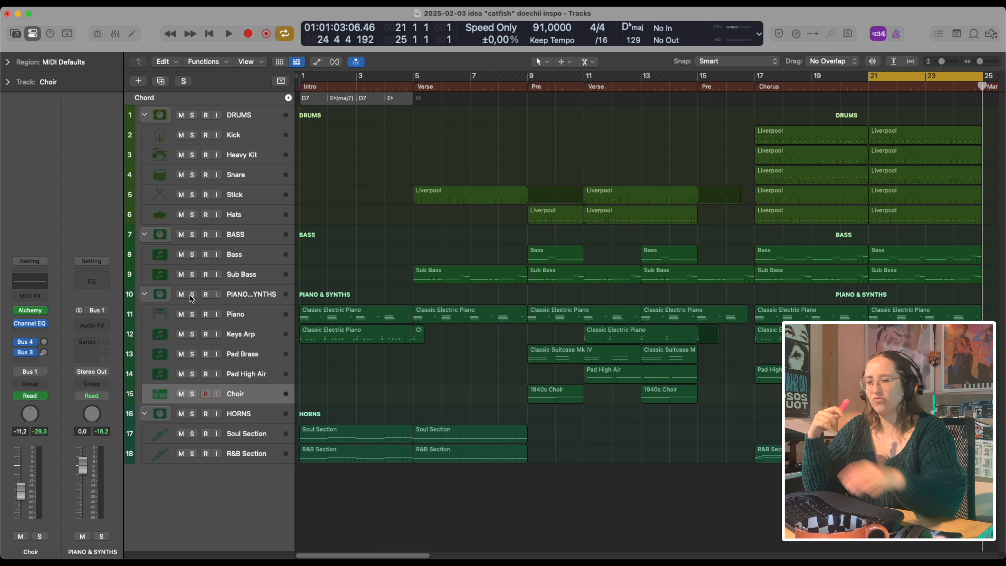
left_click(205, 293)
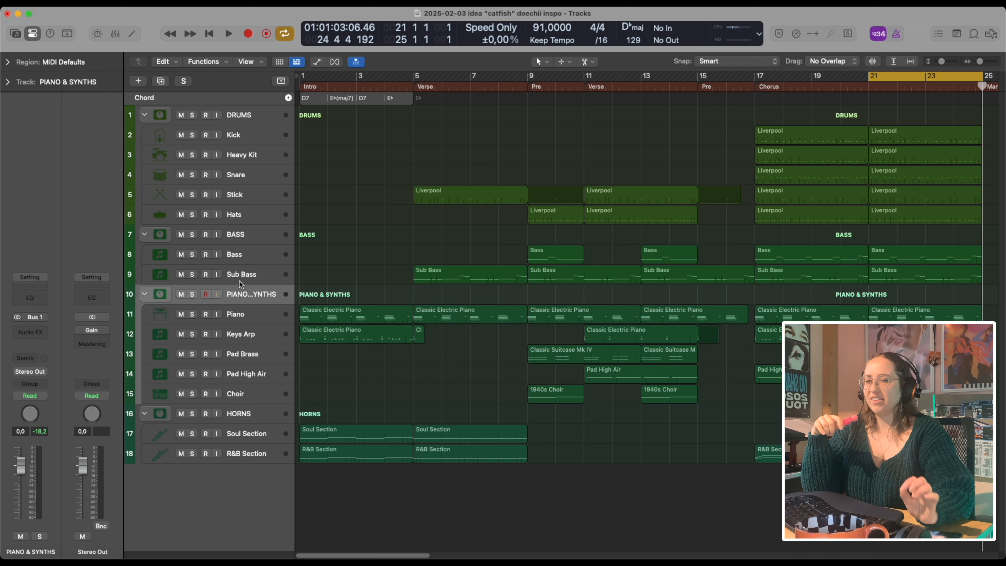
Select the HORNS stack and its Soul Section track to inspect their channel strips and regions
left_click(234, 413)
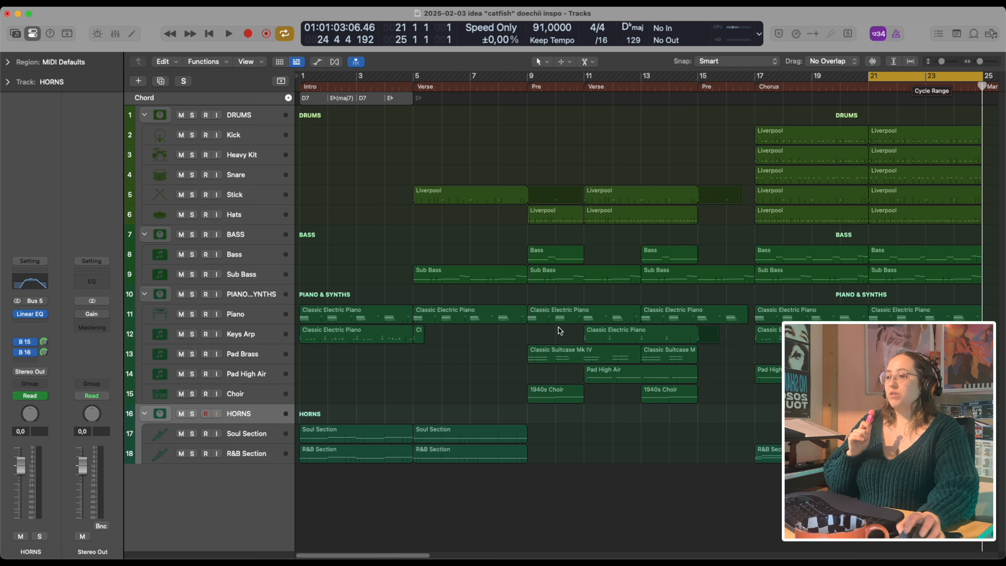
left_click(471, 415)
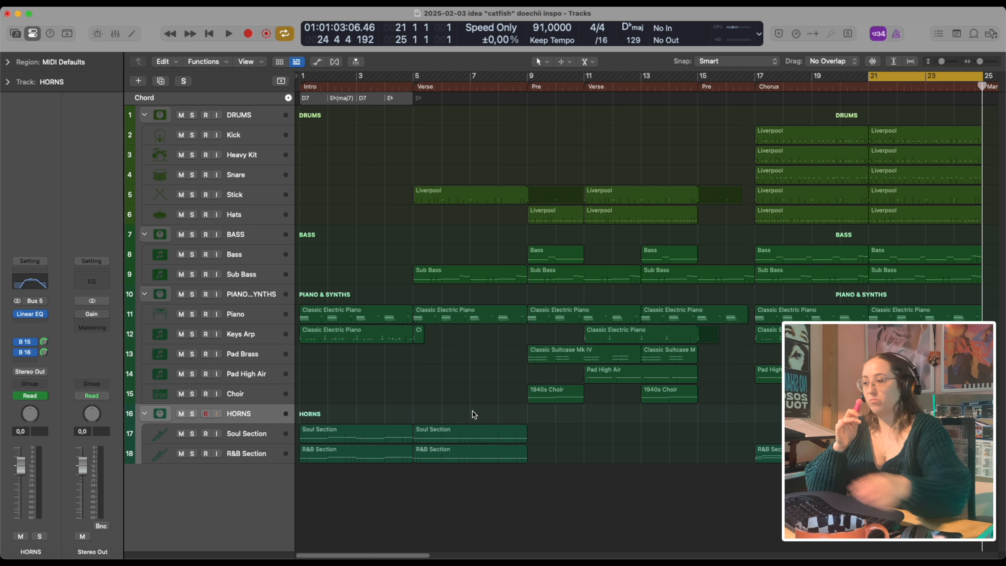
left_click(233, 436)
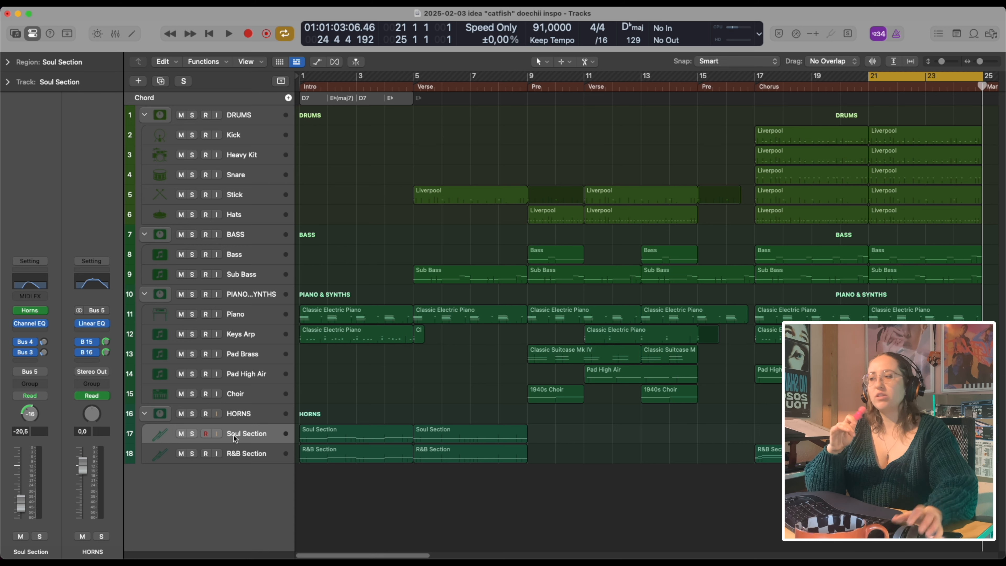
left_click(542, 416)
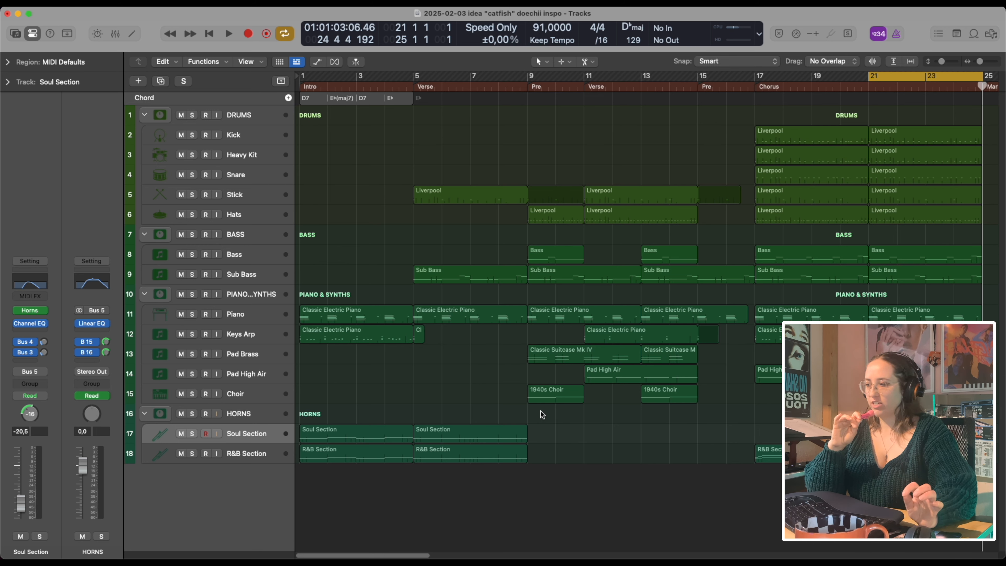
Solo the HORNS stack and play its Soul Section and R&B Section regions at bar 21 in the Piano Roll
key("s")
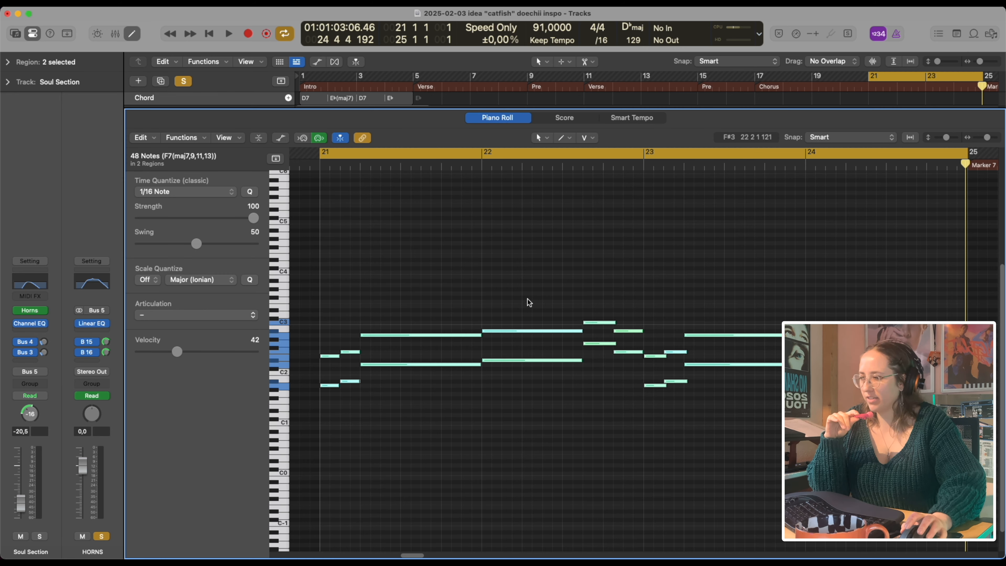
left_click(524, 295)
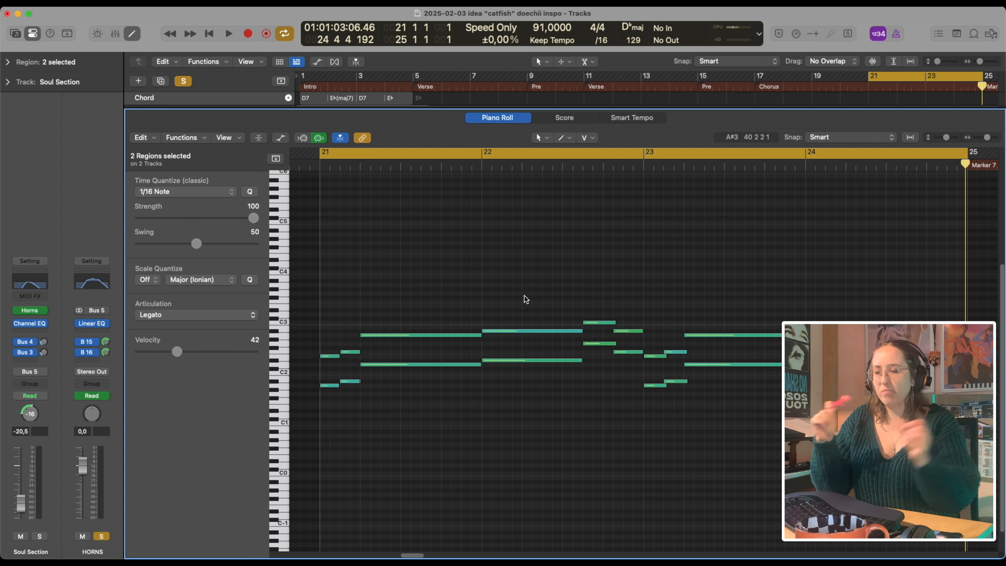
key("space")
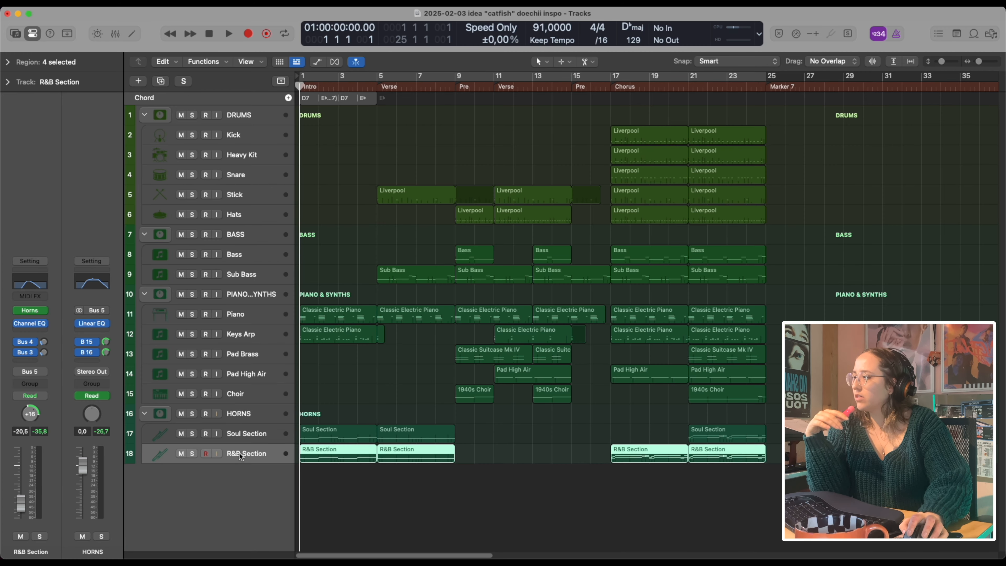
Play the full arrangement from bar 1 with no track soloed and the cycle range off
left_click(234, 415)
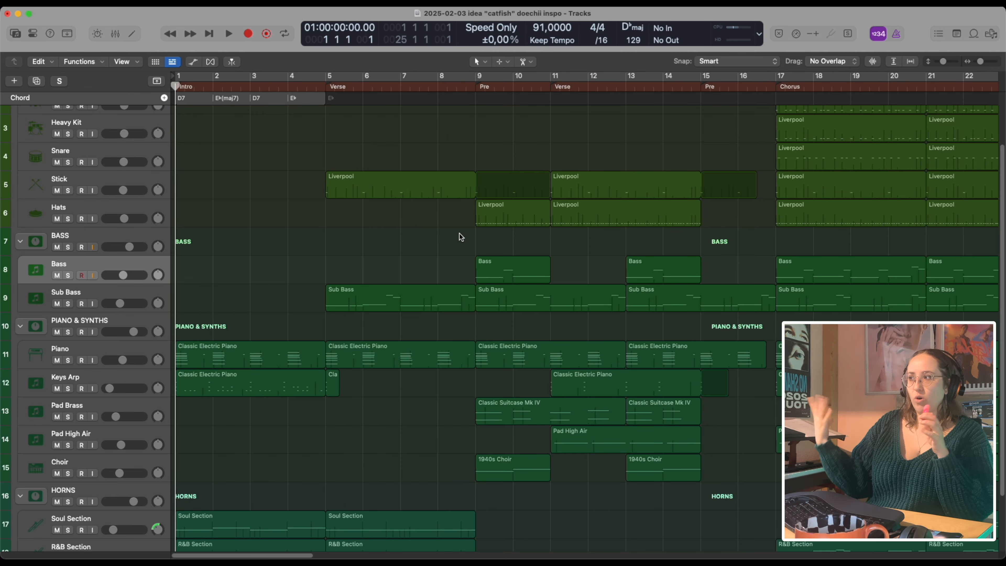
key("space")
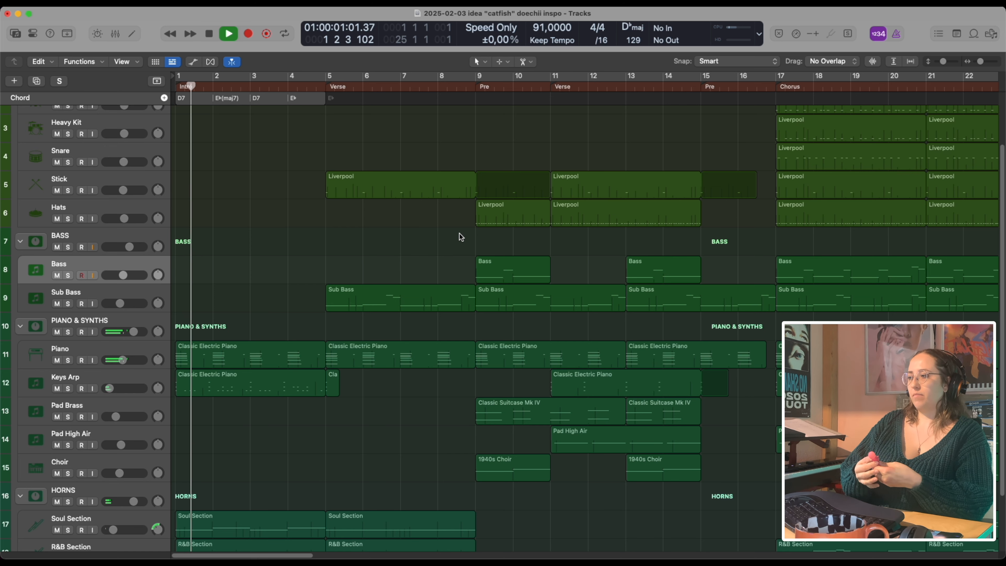